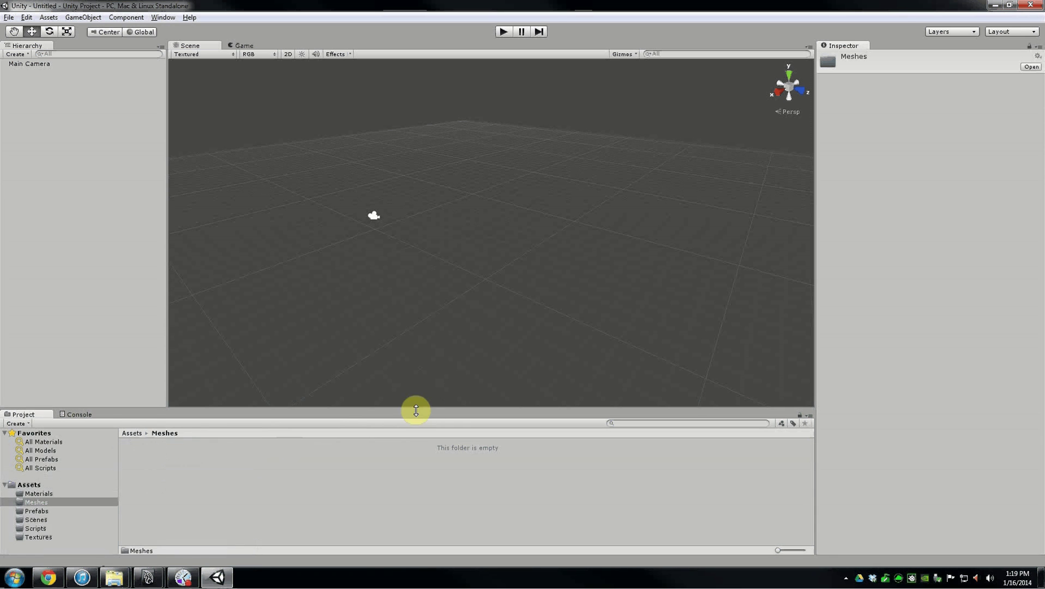
right_click(218, 474)
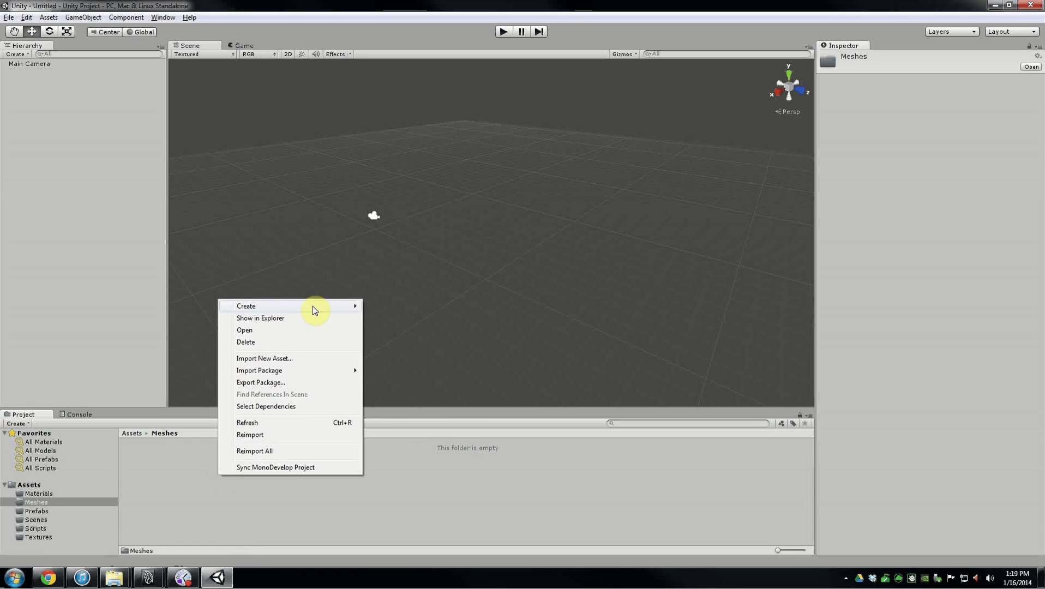
click(279, 357)
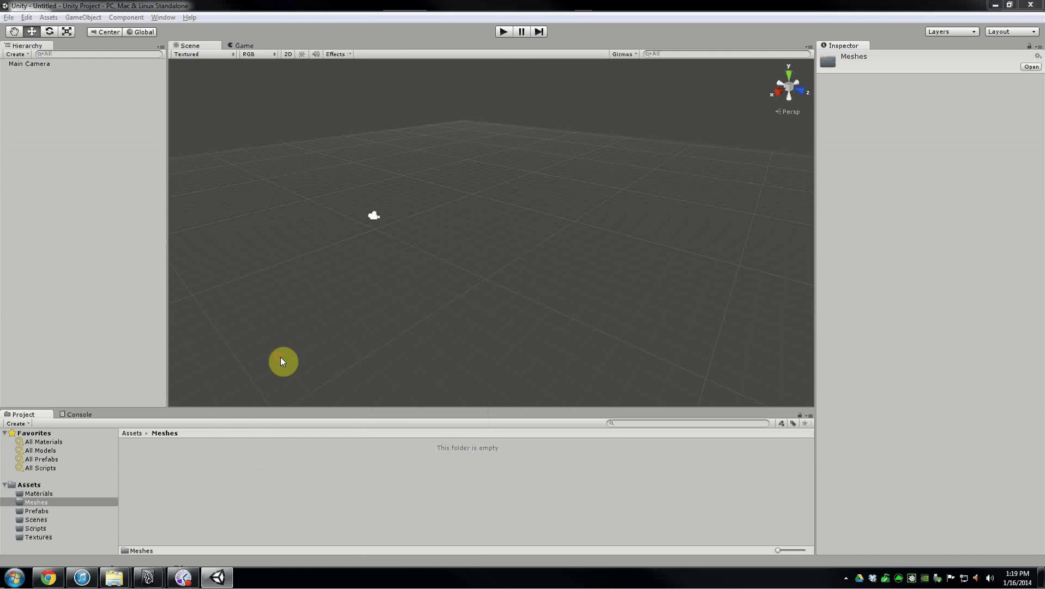
click(60, 97)
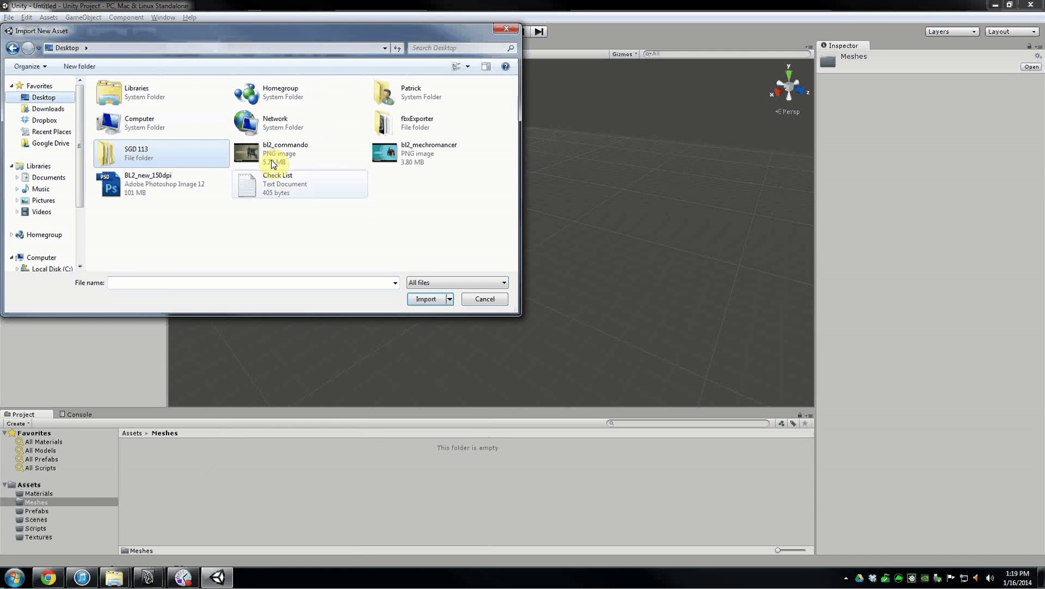
double_click(142, 155)
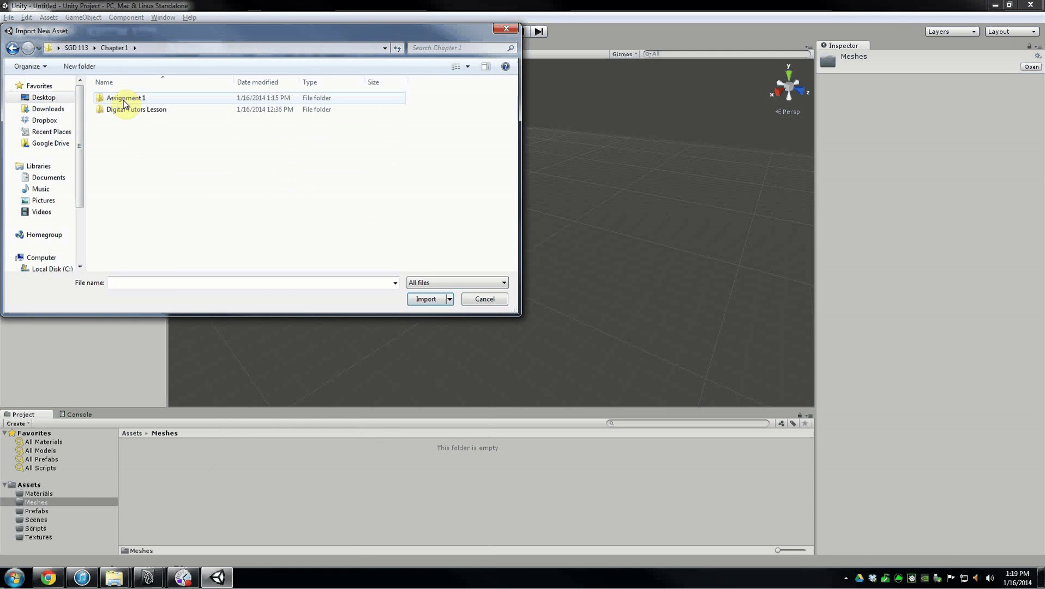
double_click(130, 100)
double_click(130, 101)
click(130, 100)
double_click(130, 101)
click(132, 98)
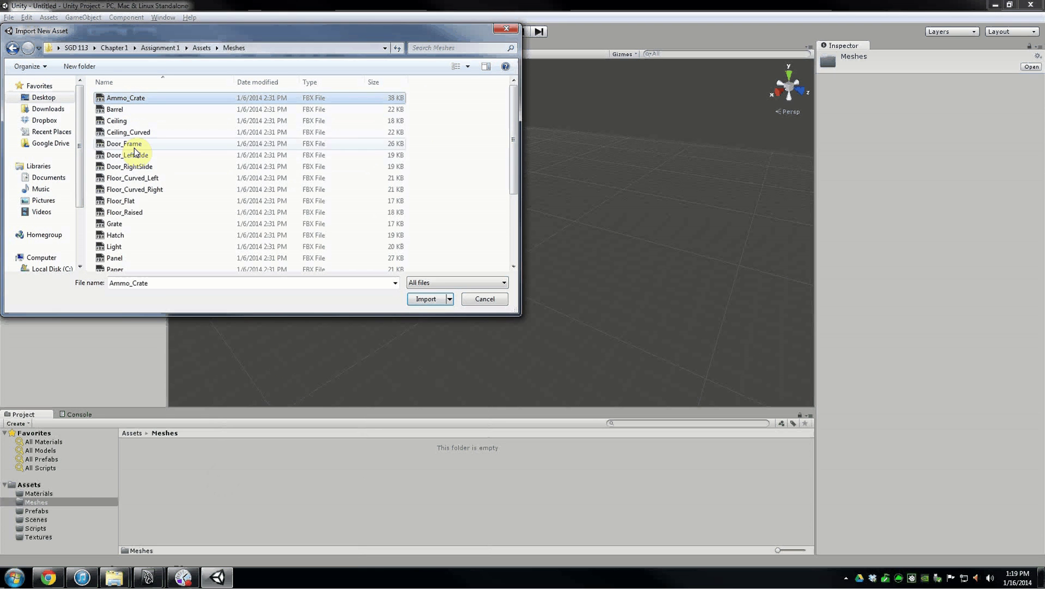
click(134, 146)
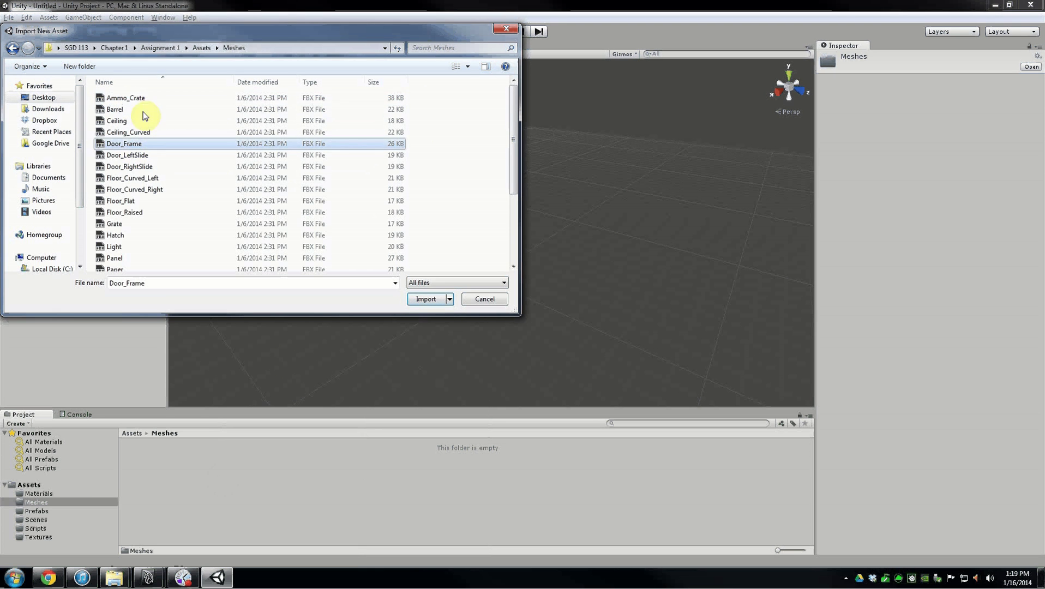
click(482, 299)
Close the scripts Explorer window and bring the Assets file window back to the front
mouse_move(114, 578)
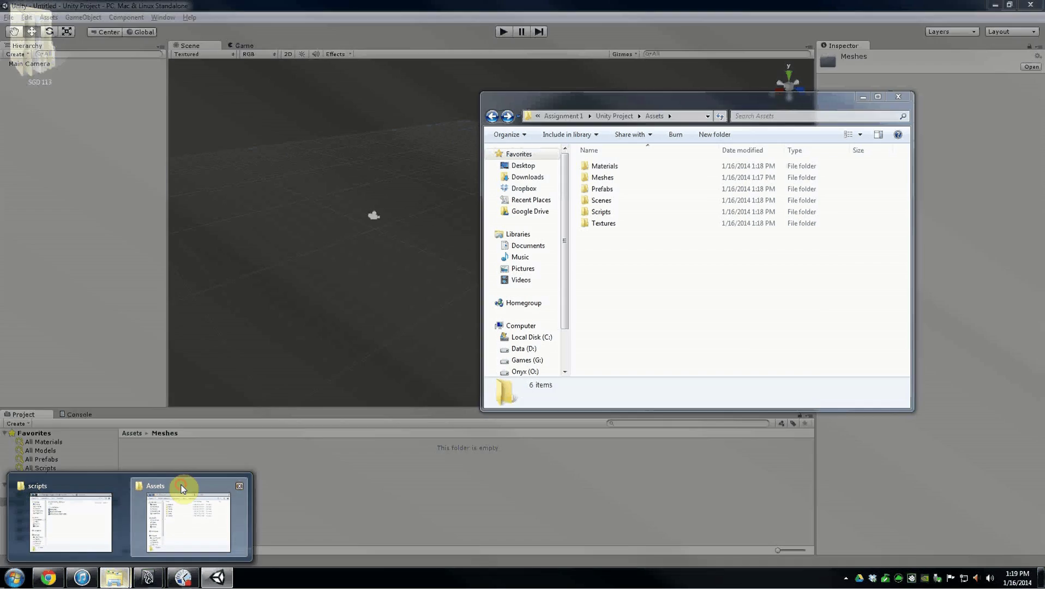
click(183, 484)
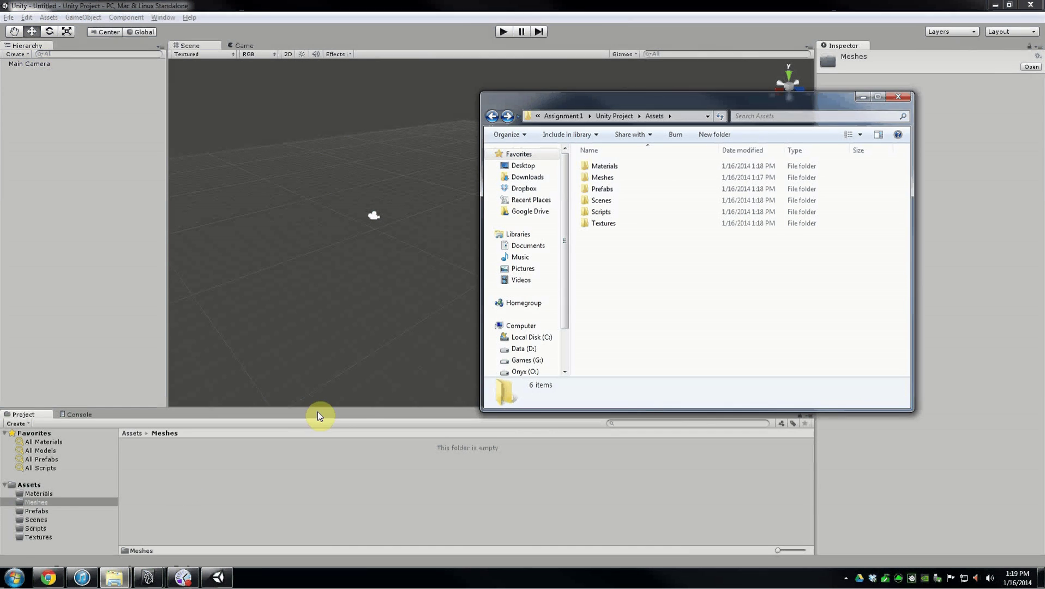
click(862, 97)
mouse_move(114, 577)
click(87, 494)
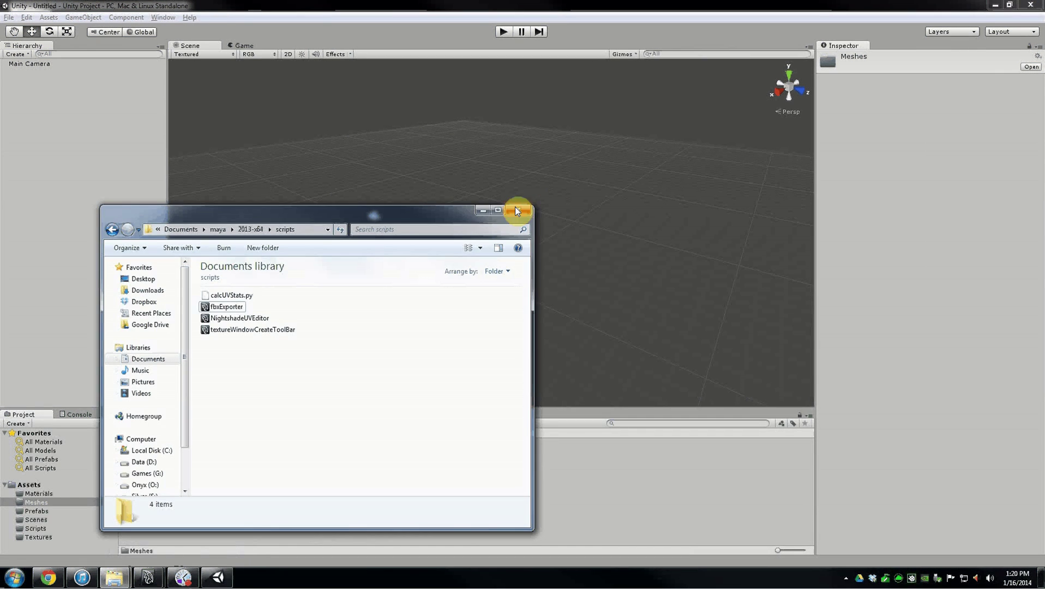
click(516, 209)
click(114, 577)
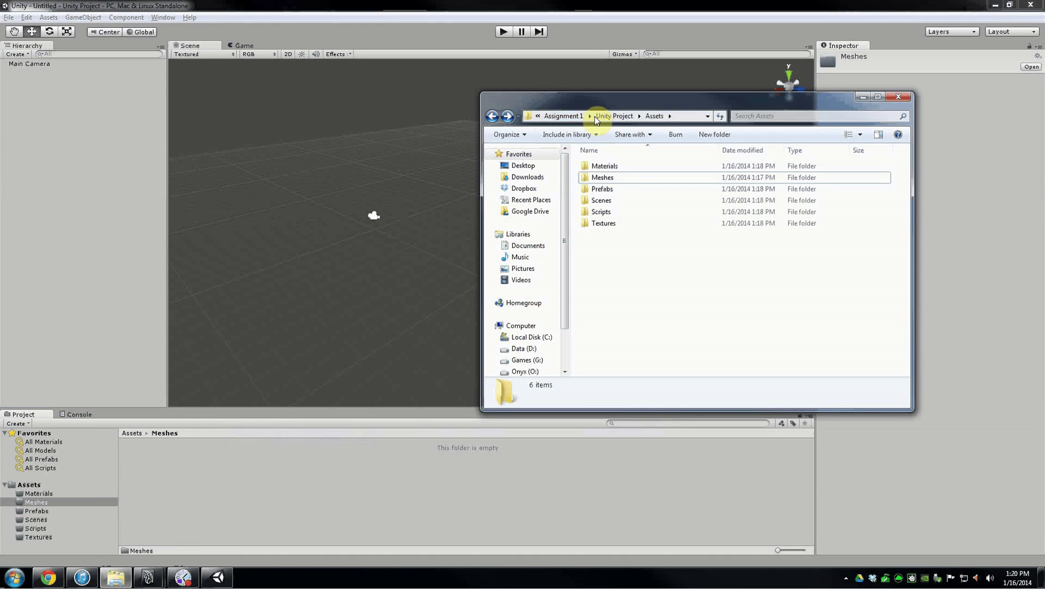
Navigate to Assignment 1 > Assets > Meshes, which lists the 25 FBX files
click(564, 120)
double_click(606, 167)
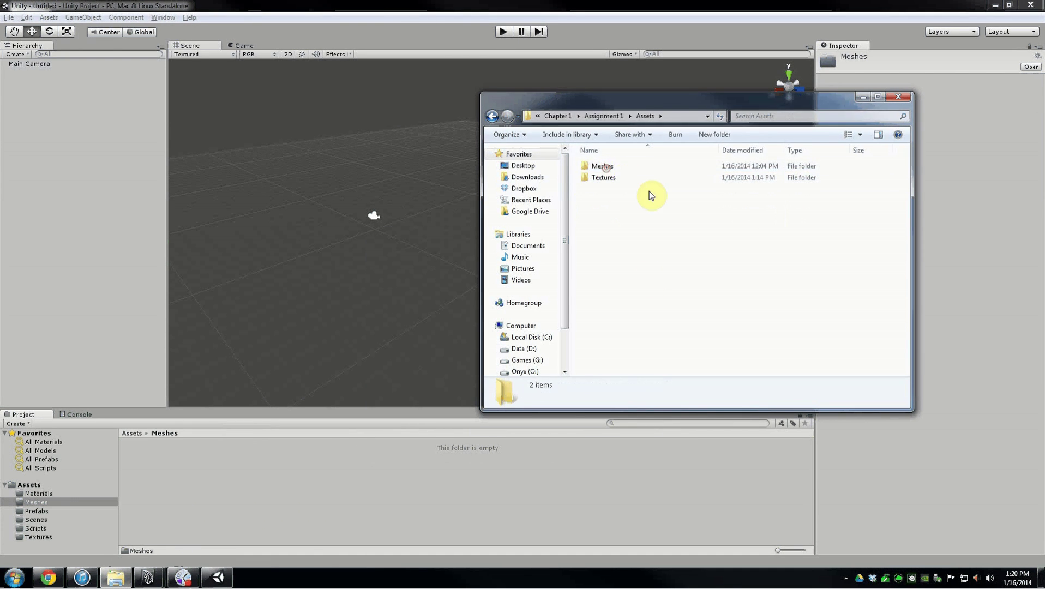
double_click(605, 167)
scroll(684, 268, down, 2)
scroll(707, 280, up, 2)
scroll(730, 284, down, 2)
scroll(736, 288, up, 2)
scroll(739, 278, down, 2)
scroll(731, 264, up, 2)
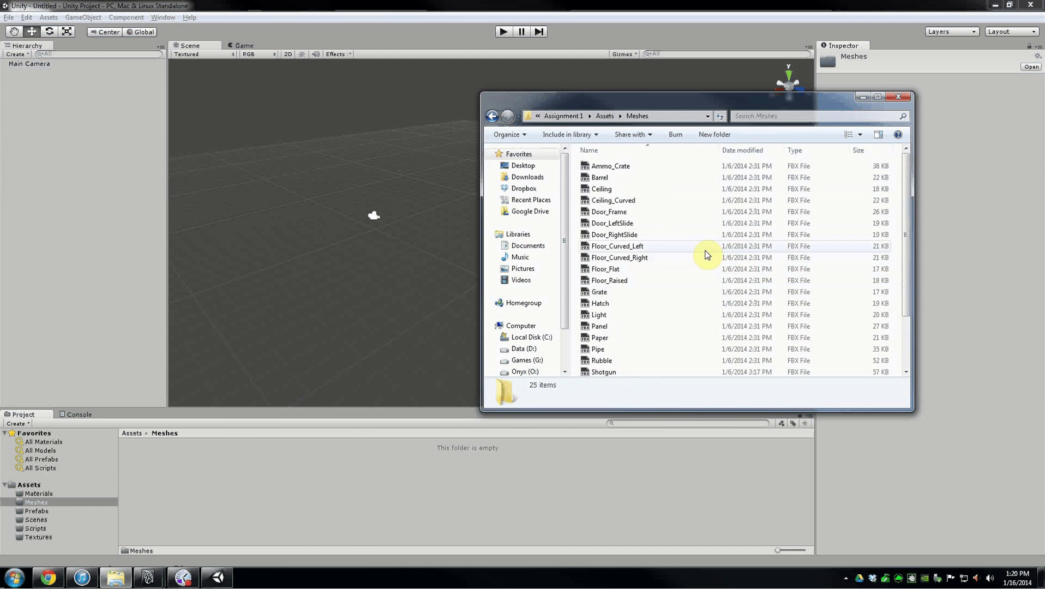
Select all 25 FBX files, from Ammo_Crate through Wall_Doorway
click(619, 246)
key(ctrl+a)
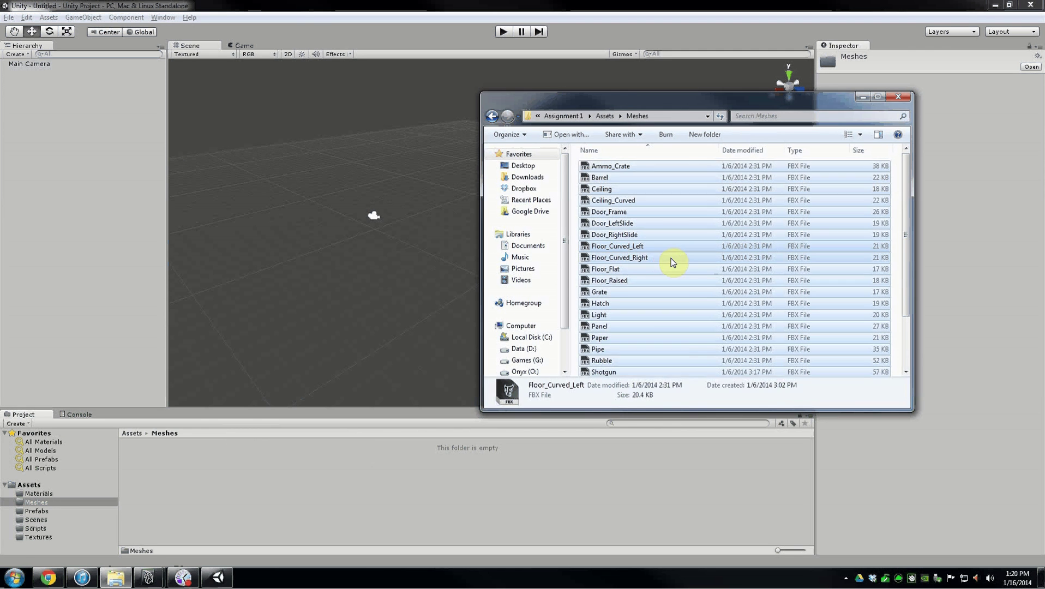
key(alt)
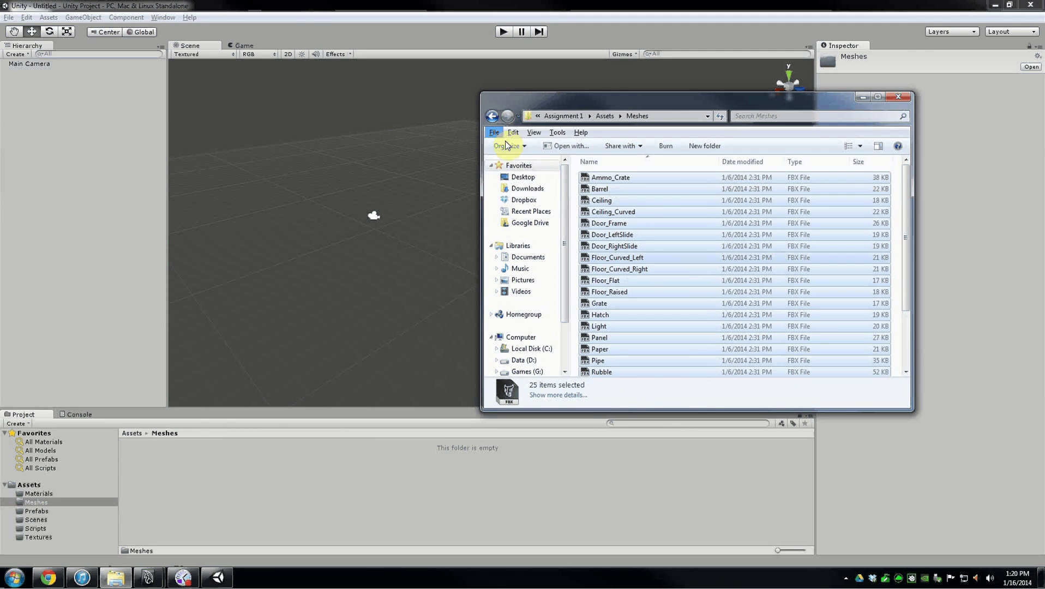
click(513, 134)
click(562, 254)
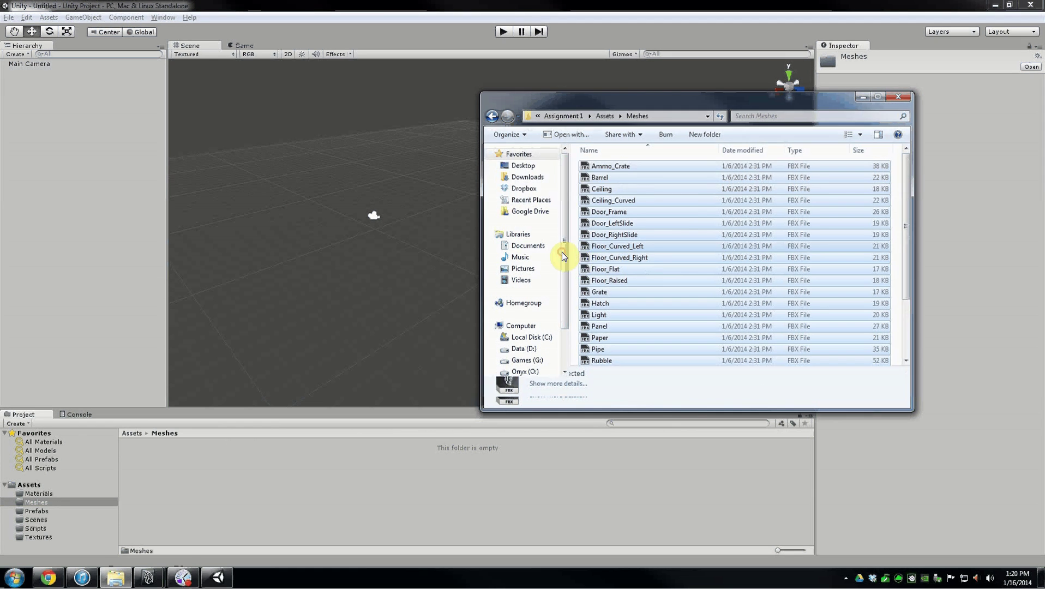
click(664, 189)
click(654, 177)
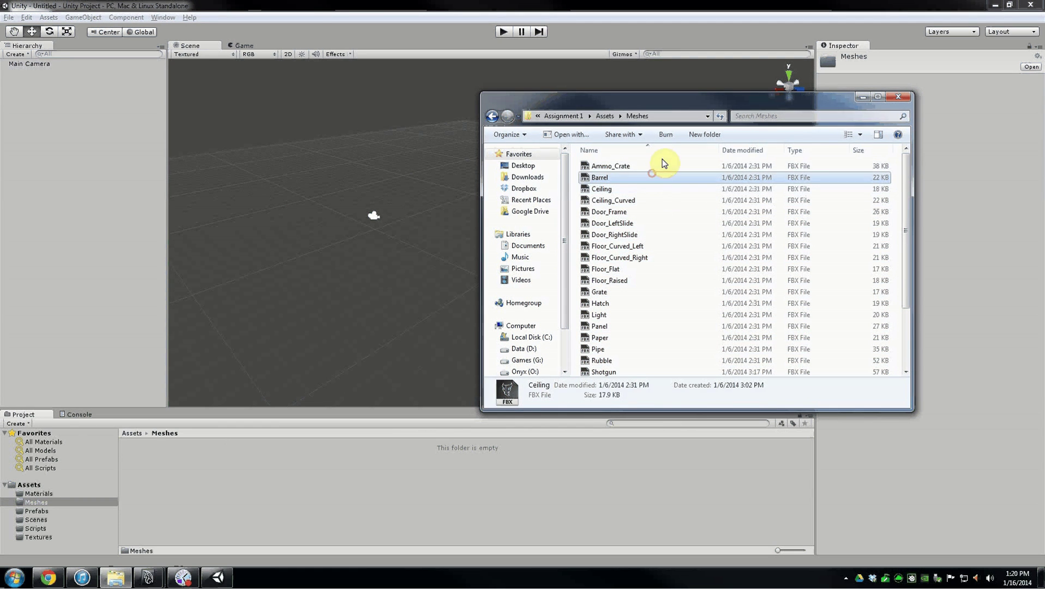
click(655, 166)
scroll(654, 273, down, 3)
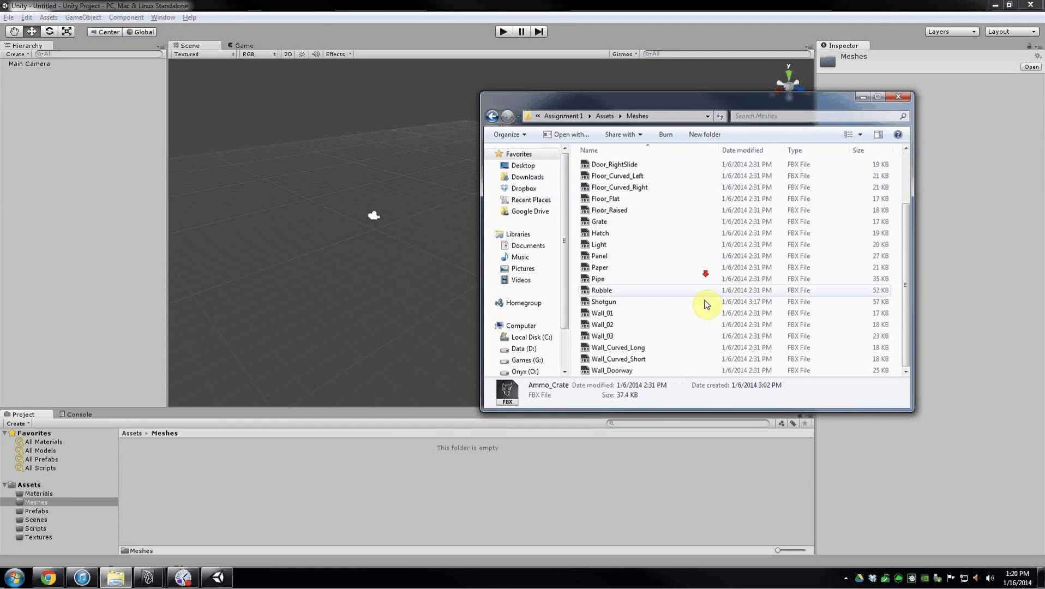
shift+click(642, 369)
scroll(676, 234, up, 3)
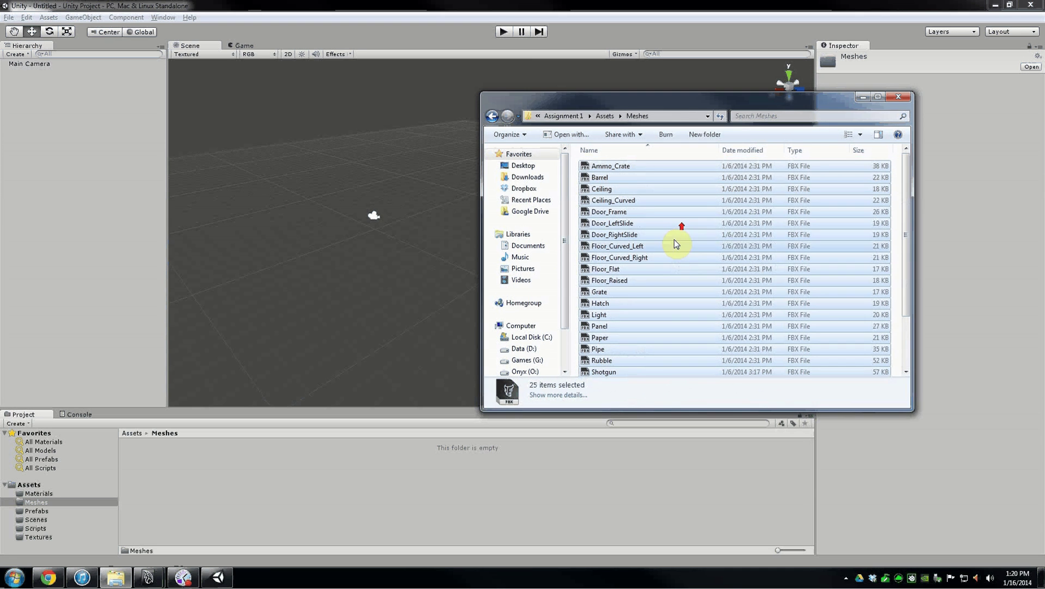
Drag the 25 selected FBX files from Explorer into Unity's Meshes folder to import them
drag(680, 93, 755, 80)
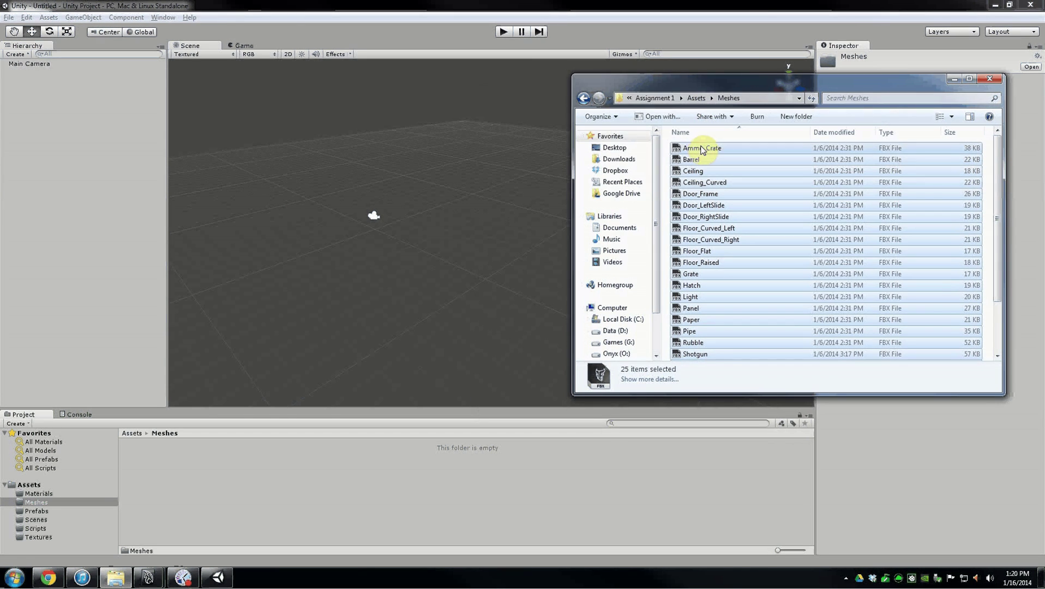
drag(700, 153, 210, 497)
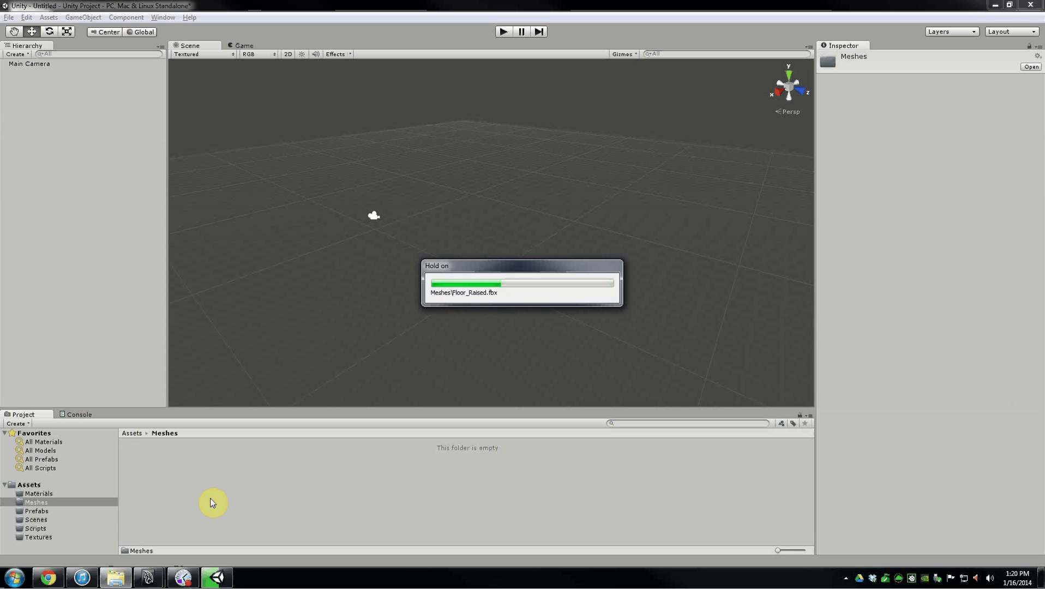
scroll(200, 510, down, 3)
scroll(195, 502, up, 3)
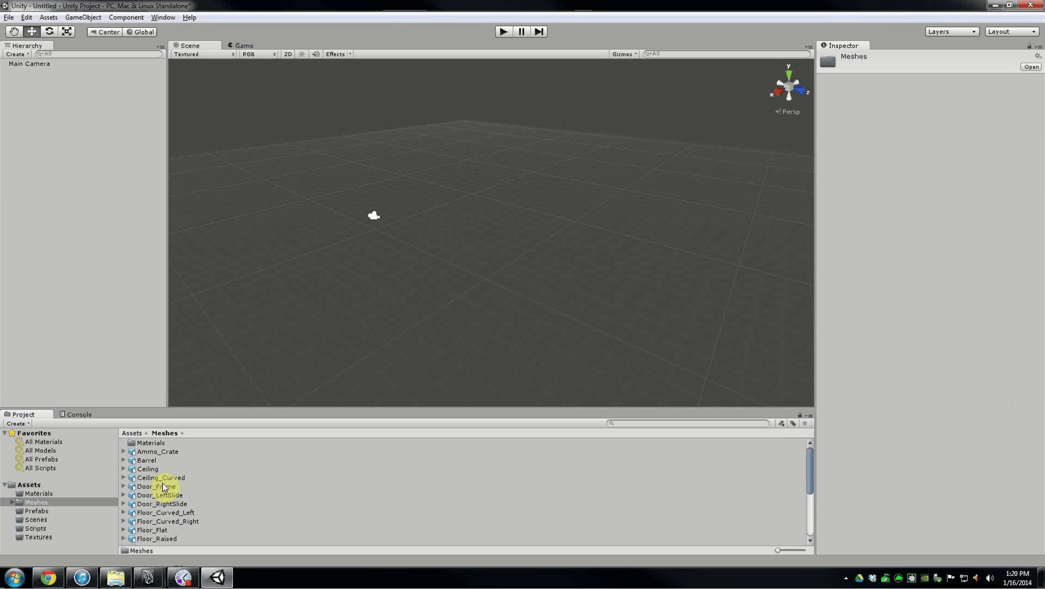
Delete the generated Materials folder from Unity's Meshes folder
click(158, 444)
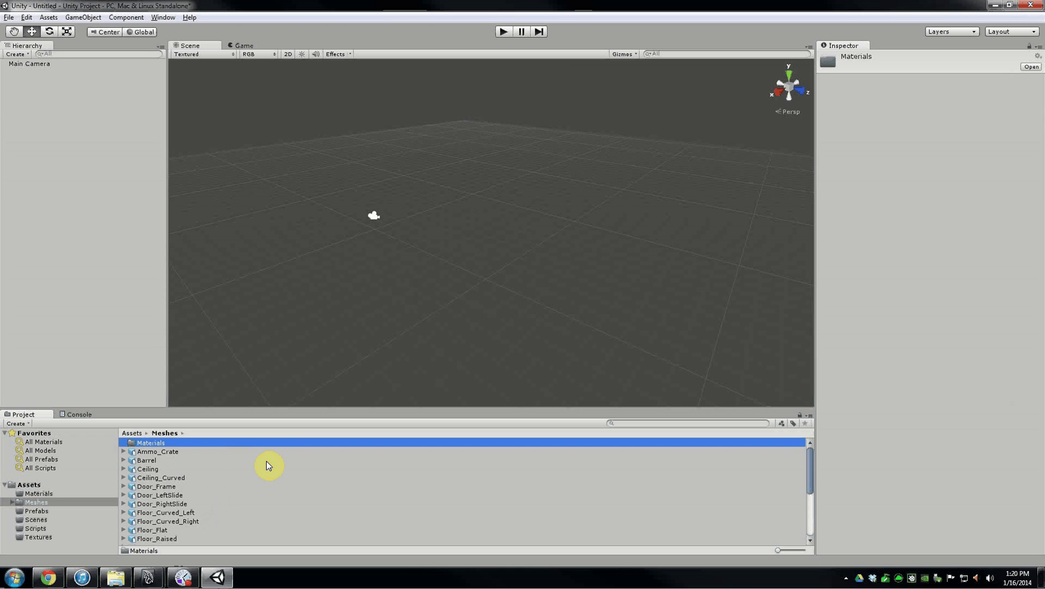
key(Delete)
click(525, 310)
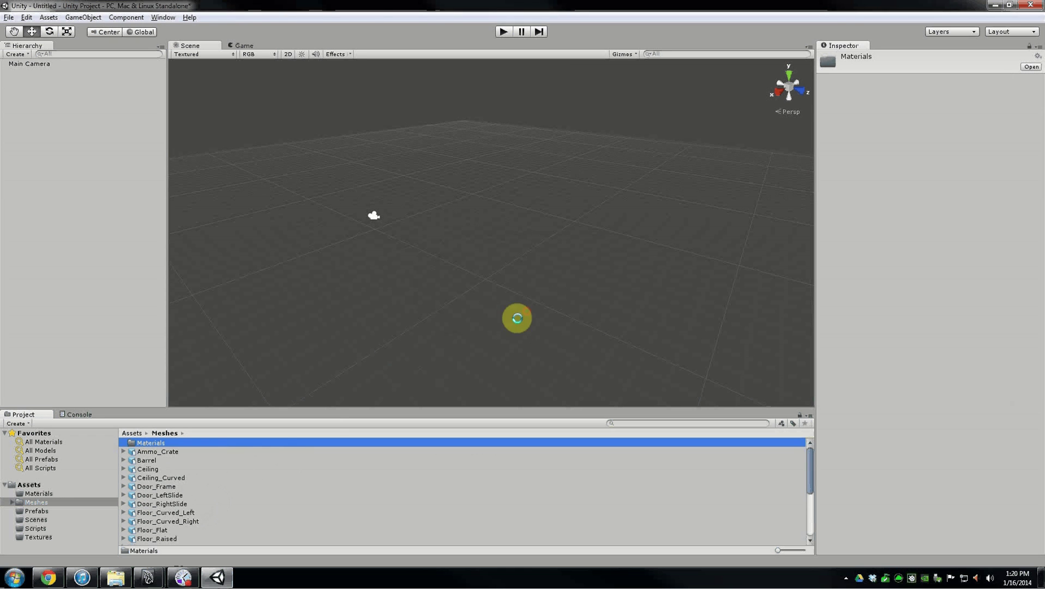
scroll(224, 483, down, 5)
scroll(229, 478, up, 5)
scroll(220, 474, down, 5)
scroll(215, 475, up, 5)
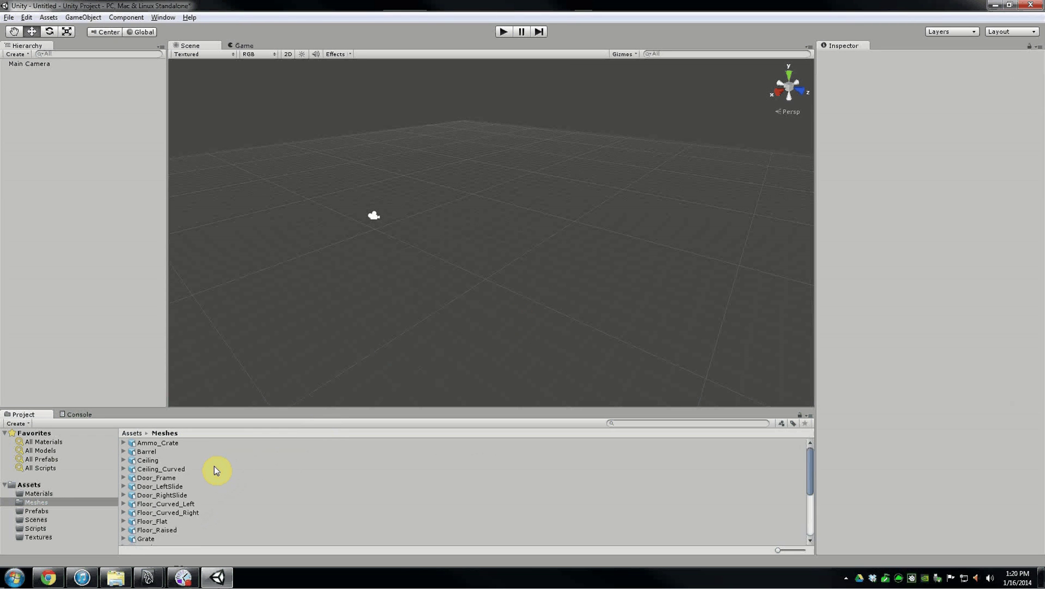
Select all 25 imported meshes and uncheck Import Animation in the Animations tab
click(174, 443)
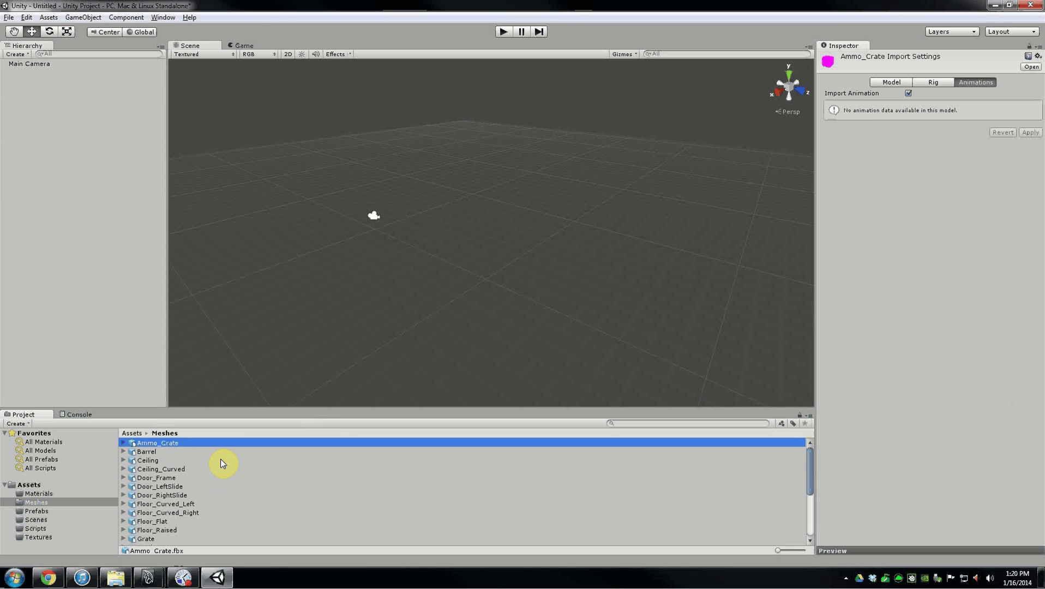
key(ctrl+a)
scroll(227, 474, down, 3)
scroll(239, 506, up, 3)
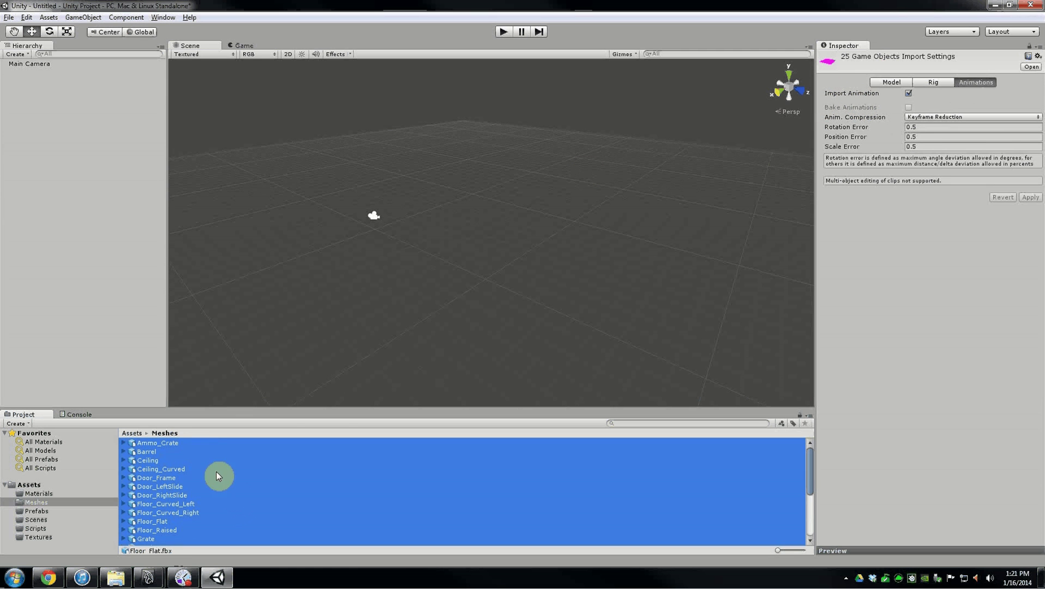
scroll(263, 496, down, 5)
scroll(265, 488, up, 5)
scroll(270, 479, down, 5)
scroll(267, 479, up, 5)
scroll(229, 477, down, 5)
scroll(202, 482, up, 5)
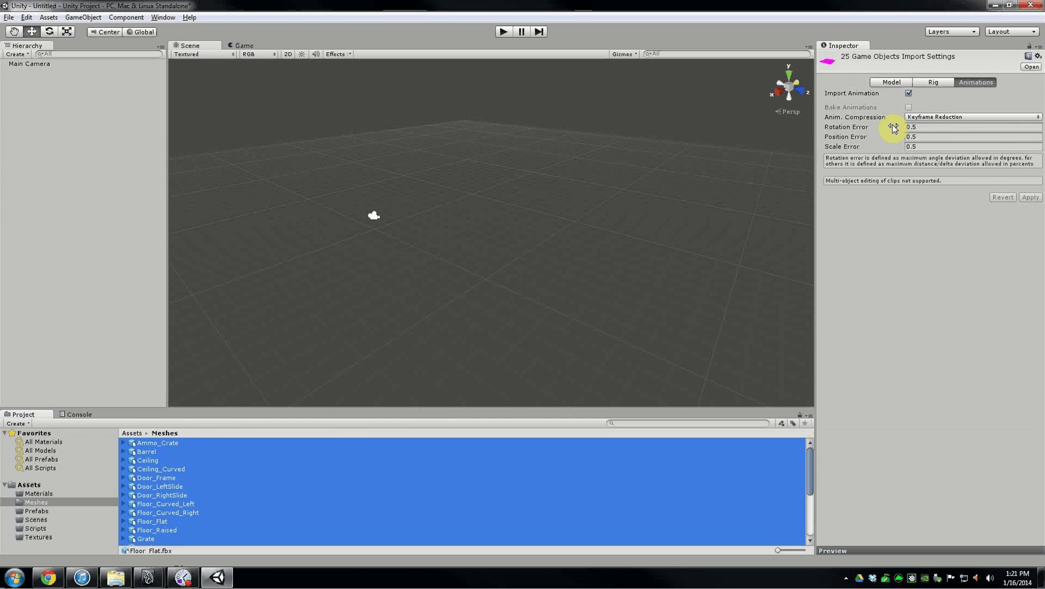
click(971, 81)
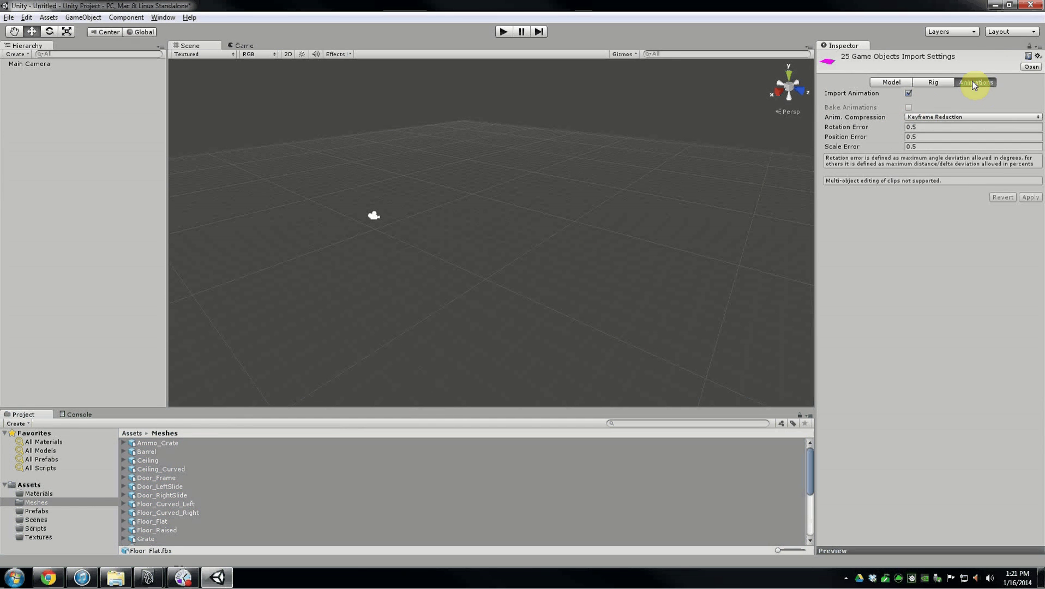
click(908, 94)
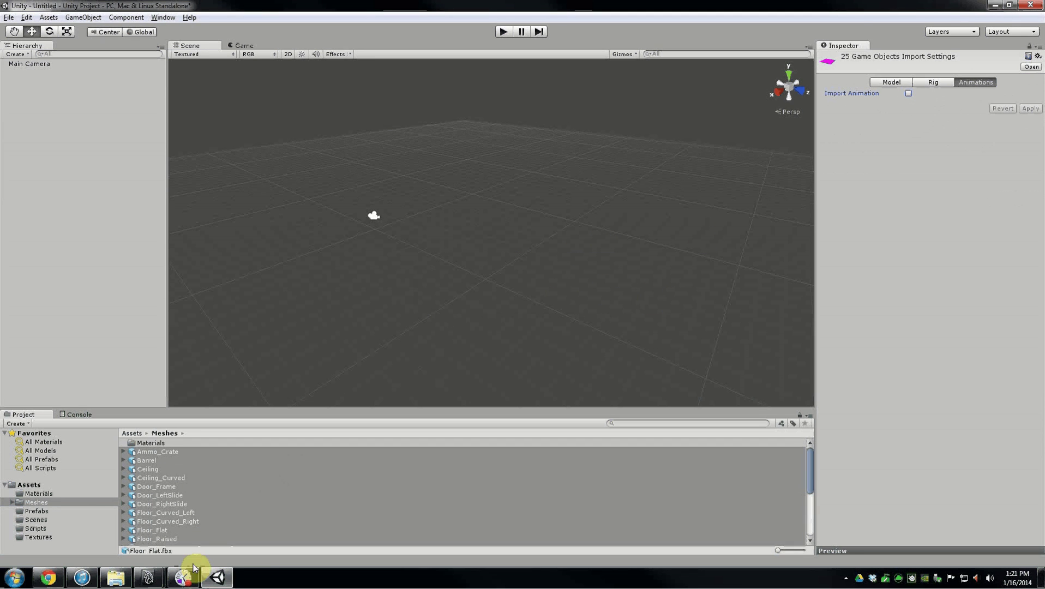
Browse the Unity Project's Assets > Meshes > Materials folder on disk in Explorer
click(127, 582)
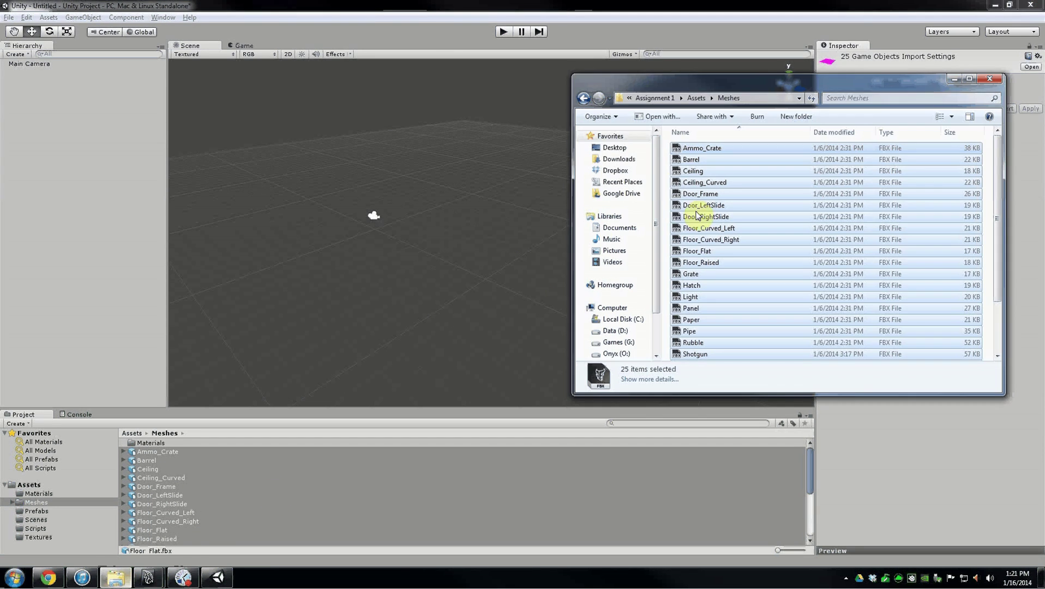
click(661, 96)
double_click(709, 159)
double_click(714, 149)
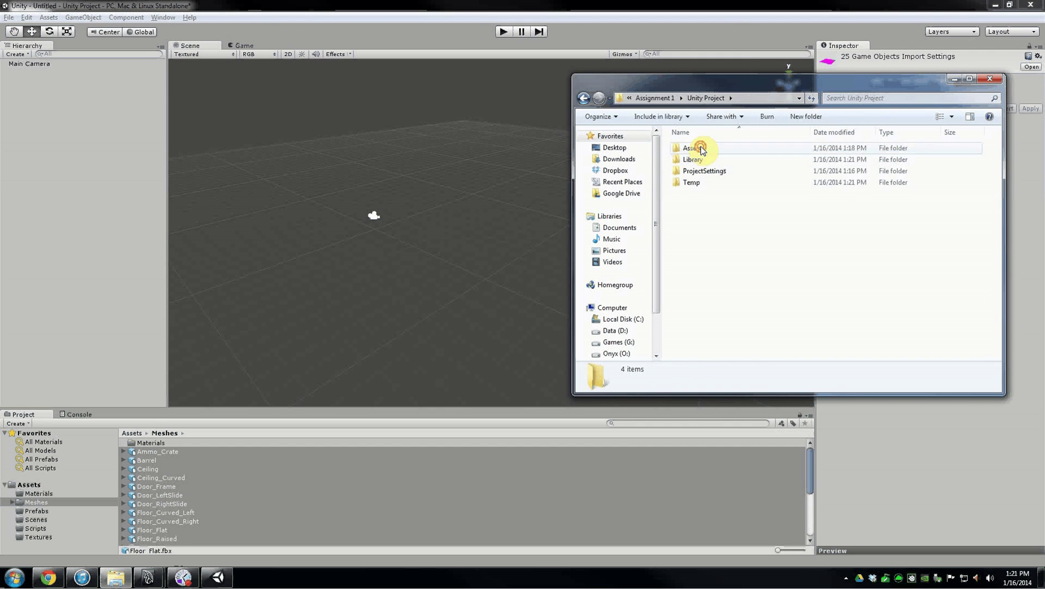
double_click(693, 159)
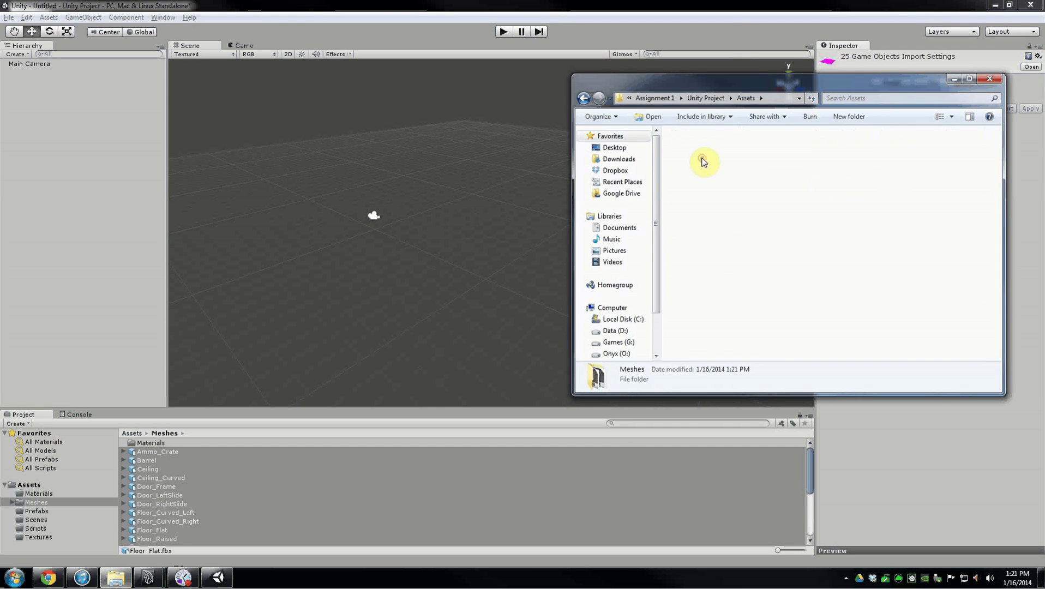
scroll(741, 186, down, 2)
scroll(756, 208, up, 3)
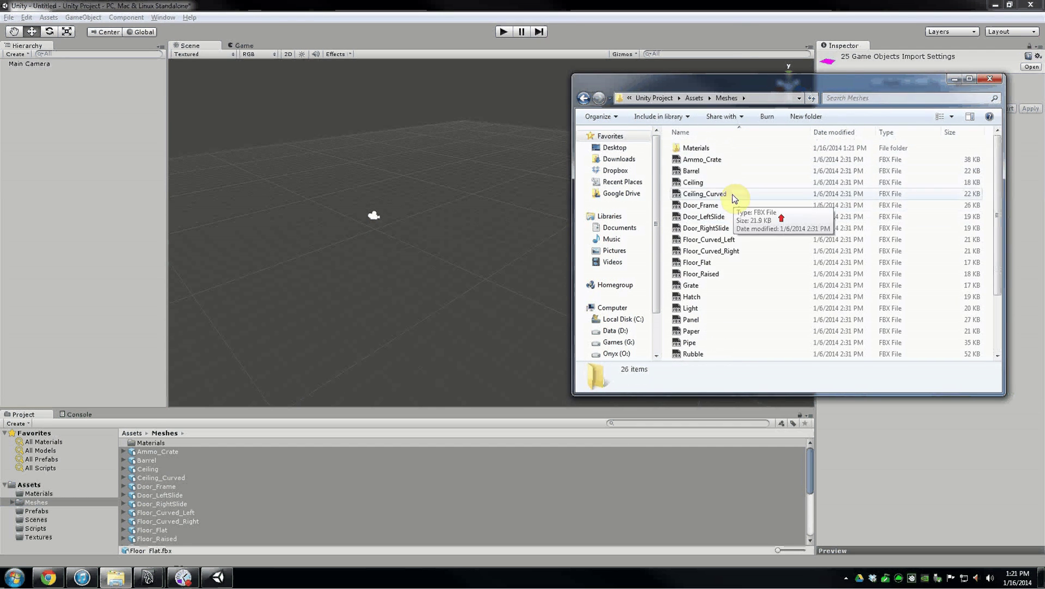
double_click(699, 147)
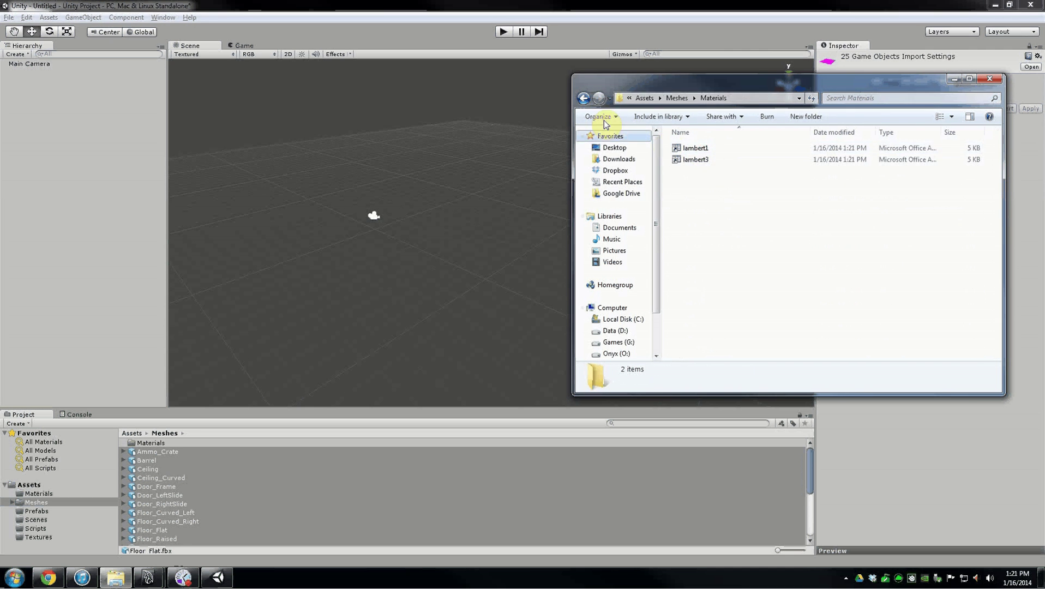
Go back to the project's Assets folder and look inside Prefabs
click(582, 99)
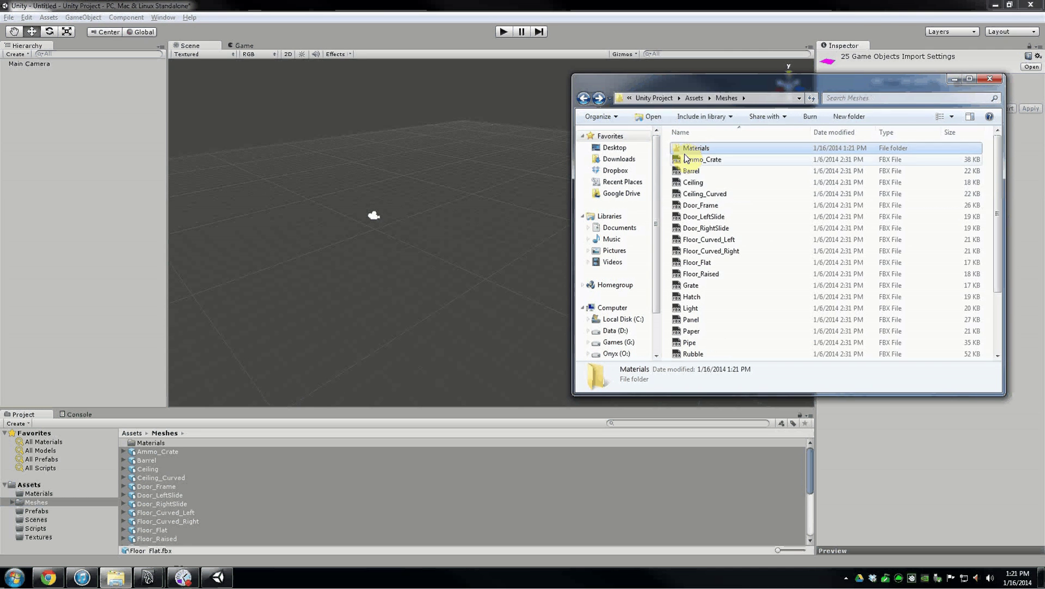
scroll(740, 207, down, 3)
scroll(741, 212, up, 3)
click(585, 99)
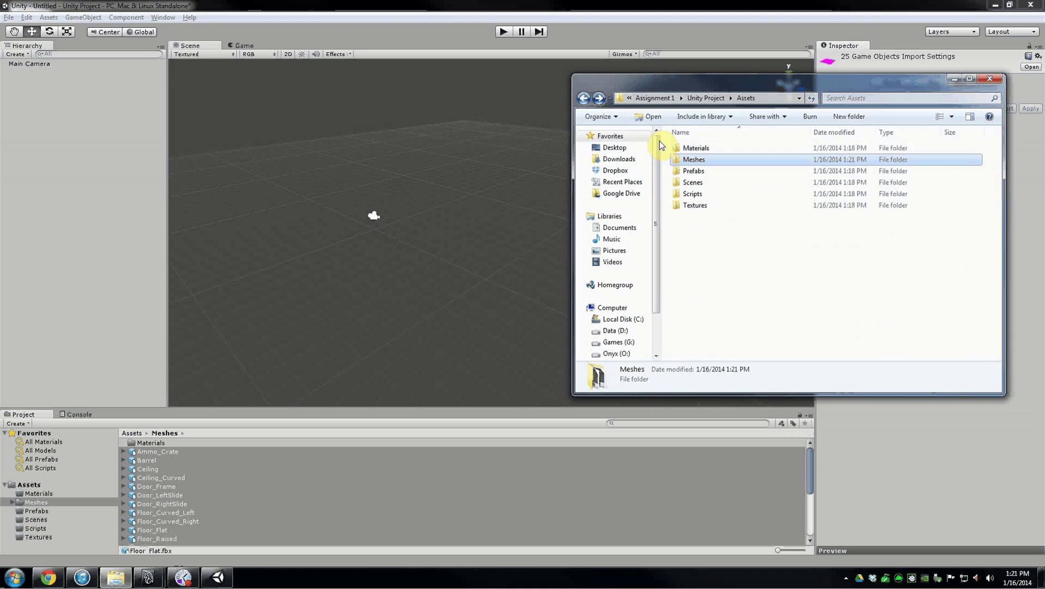
double_click(691, 171)
Close Explorer and delete the Materials subfolder from Unity's Meshes folder
click(693, 98)
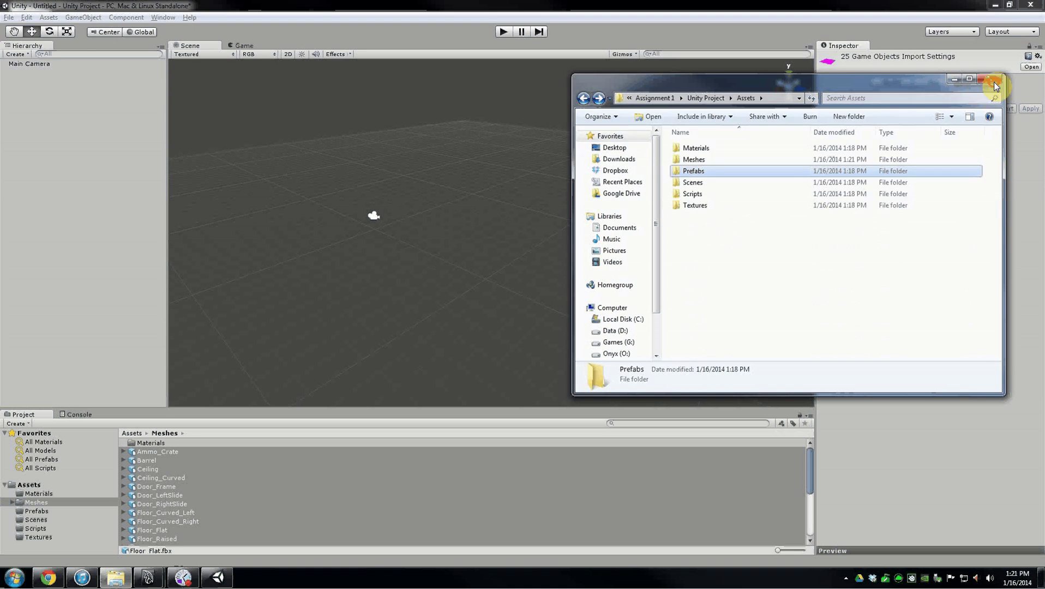
click(989, 79)
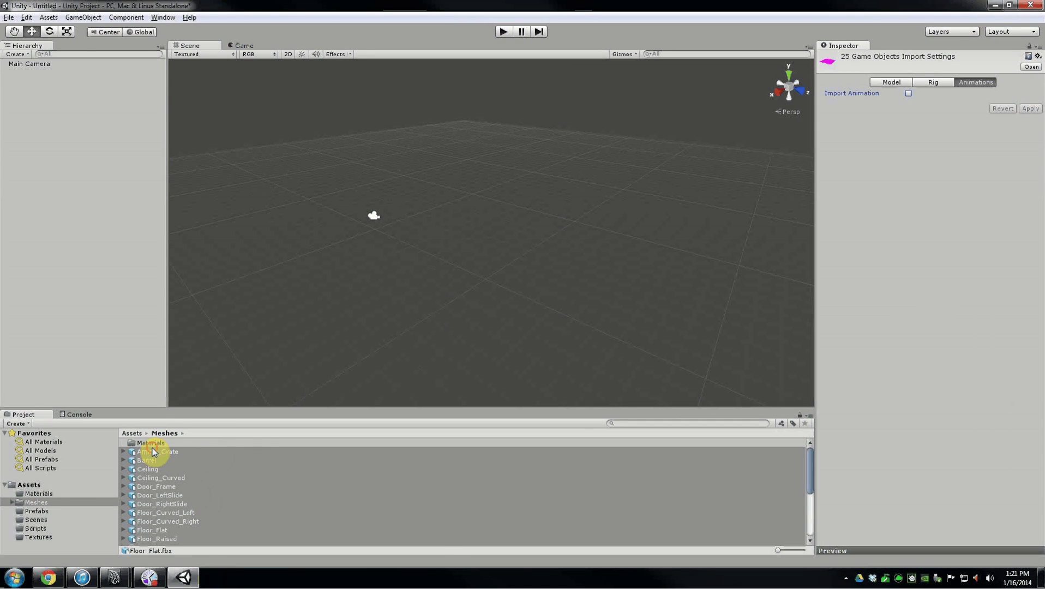
click(150, 443)
key(Delete)
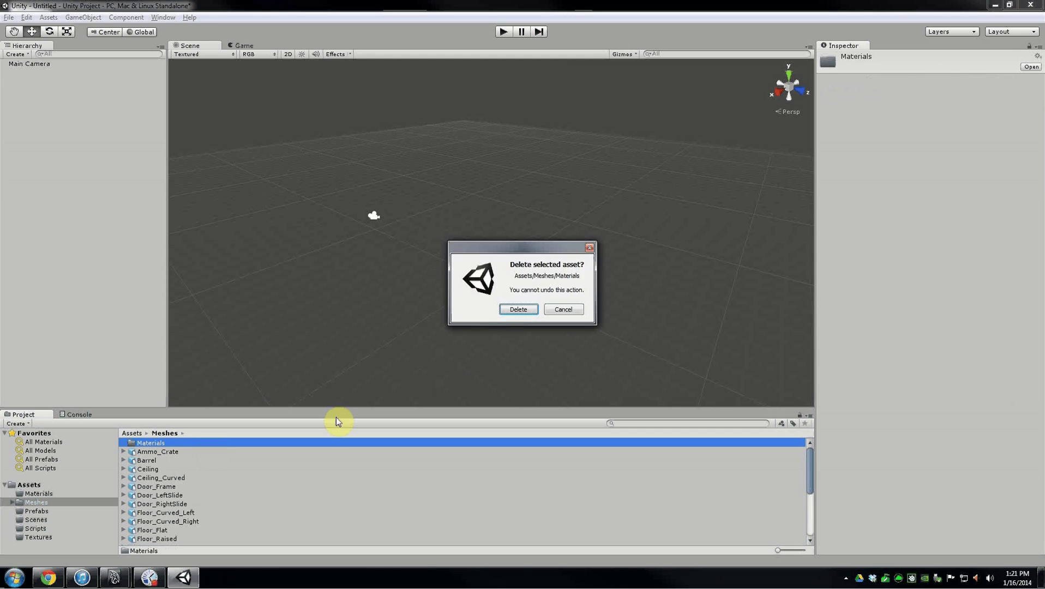
click(507, 316)
scroll(238, 500, down, 3)
scroll(225, 495, up, 4)
Select all meshes from Ammo_Crate onward and show their Model import settings
click(160, 443)
scroll(225, 475, down, 5)
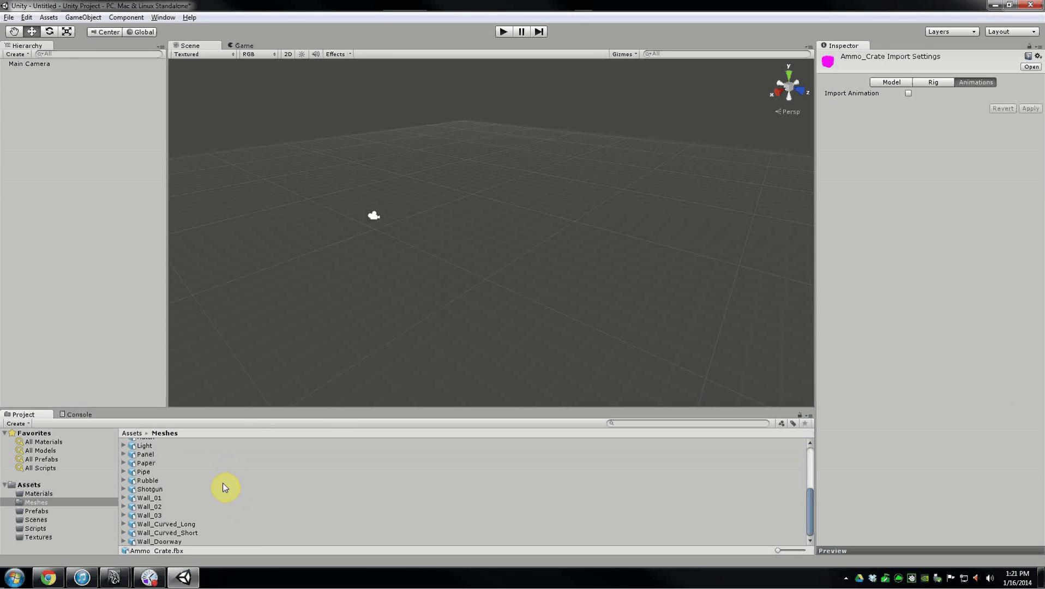
shift+click(174, 540)
scroll(251, 499, up, 5)
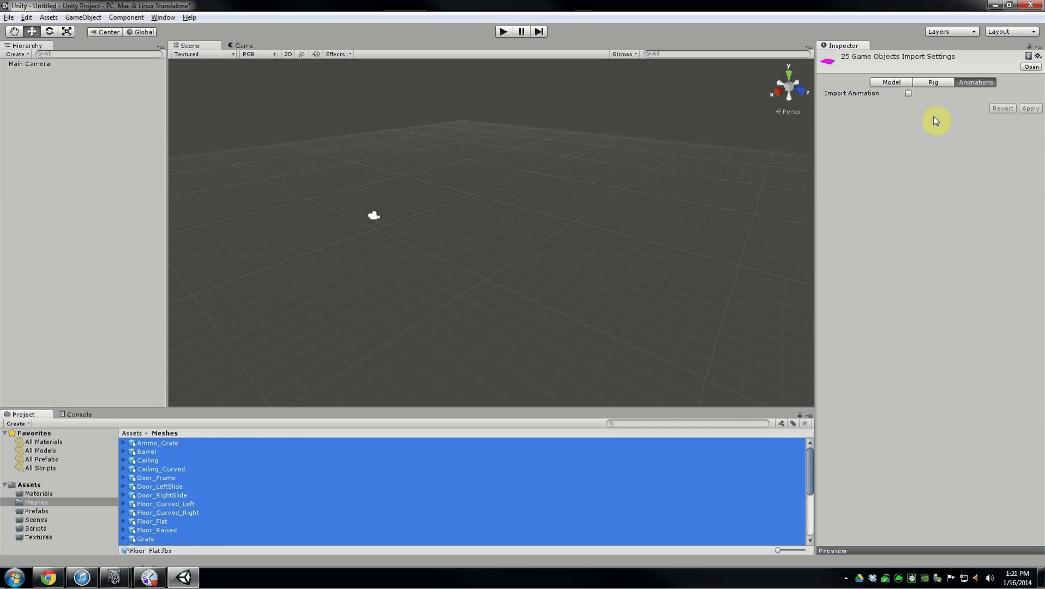
click(898, 82)
Keep Mesh Compression at Off and uncheck Import BlendShapes for the 25 meshes
scroll(316, 510, down, 5)
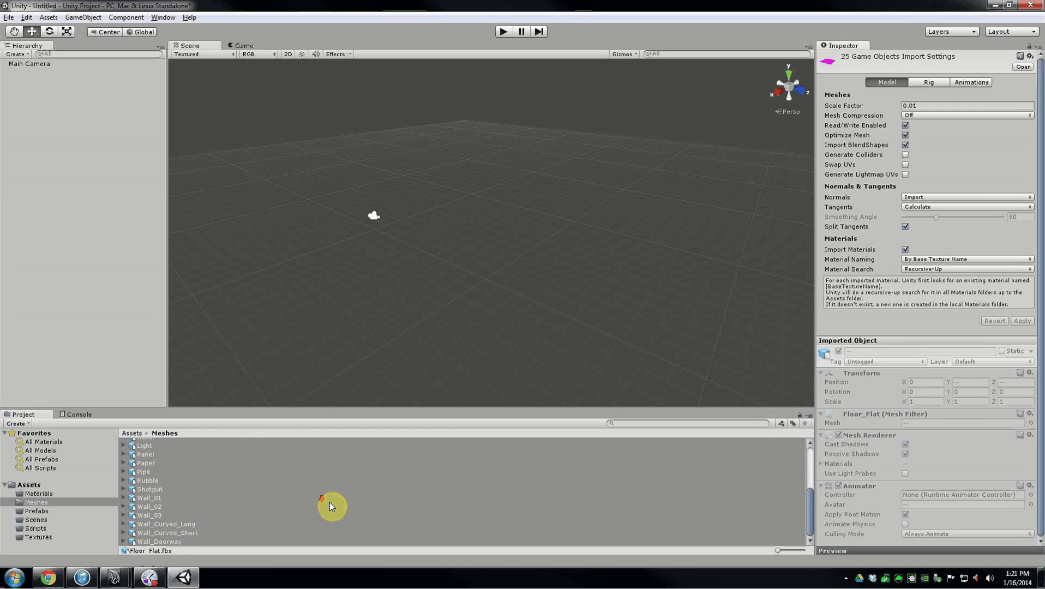
scroll(363, 504, up, 5)
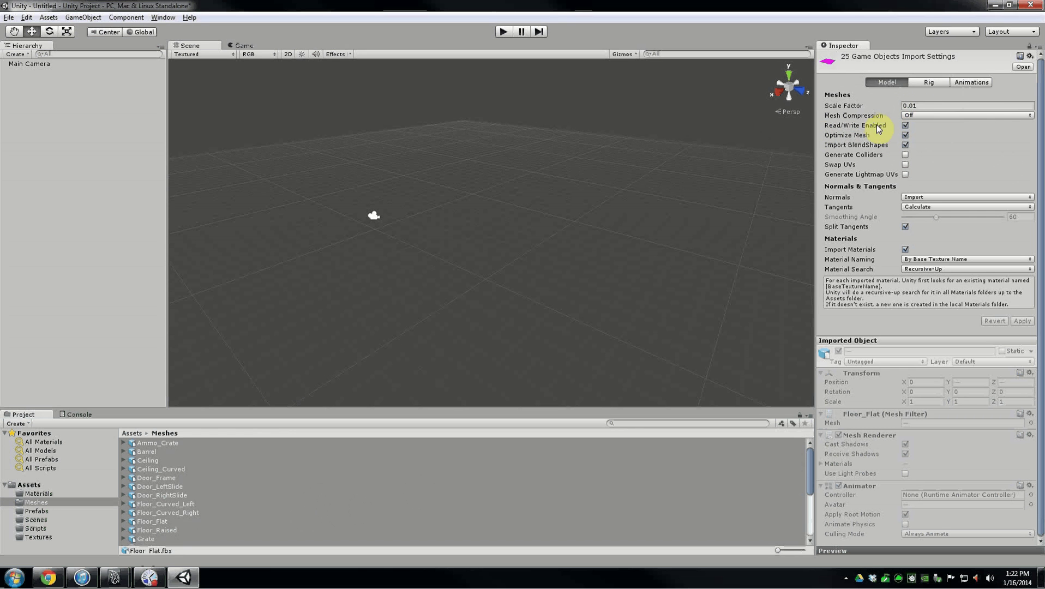
click(918, 116)
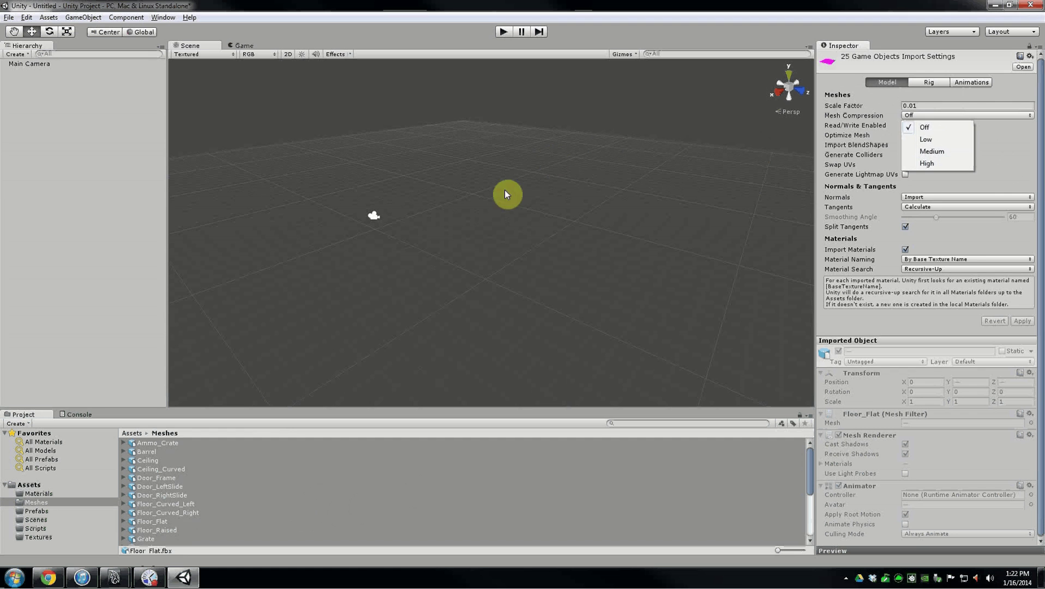
click(928, 128)
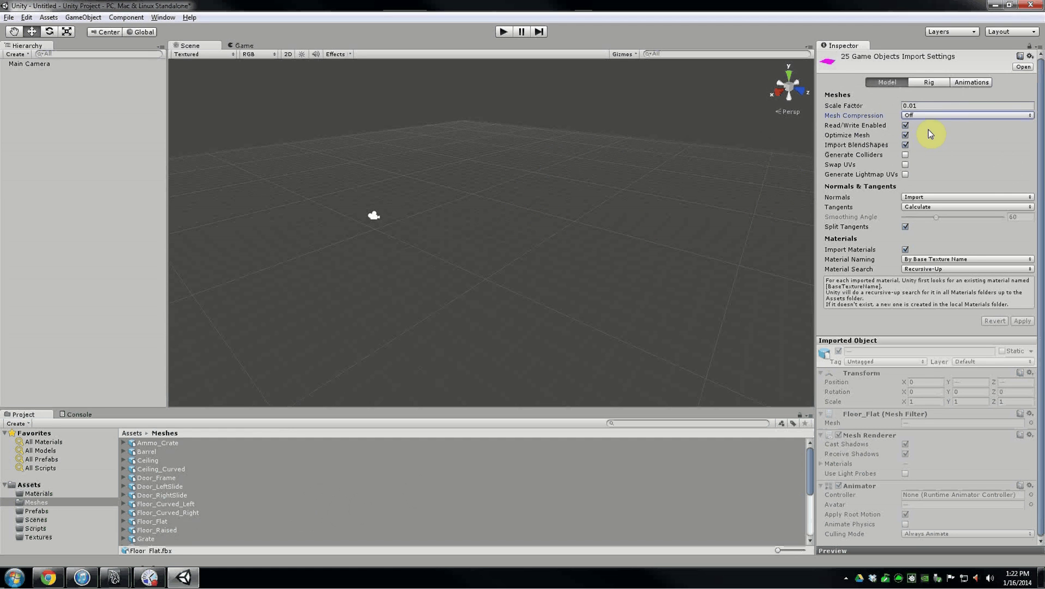
click(905, 145)
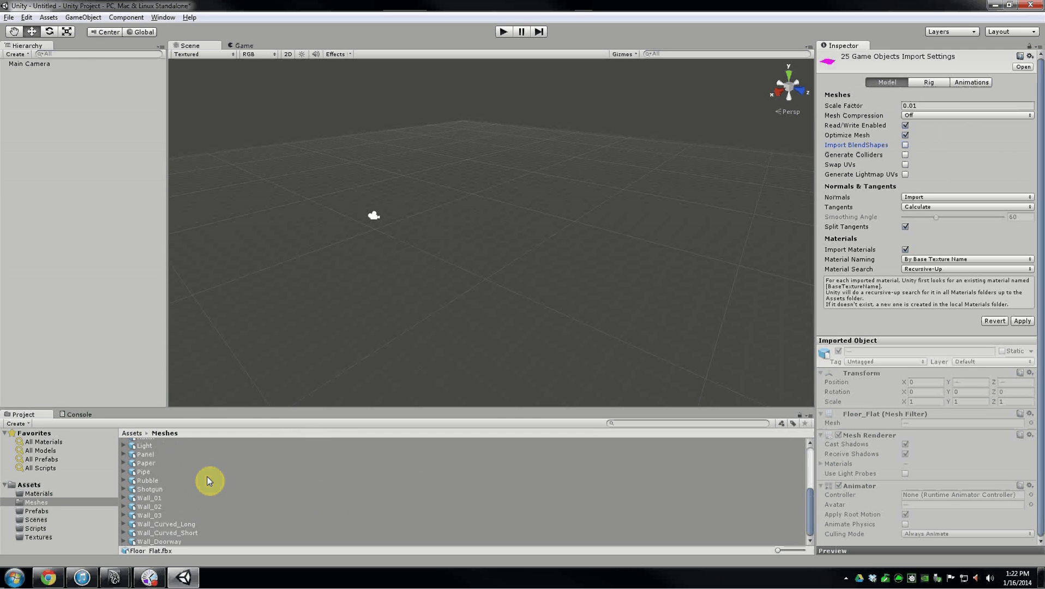
scroll(214, 493, down, 3)
scroll(232, 500, up, 3)
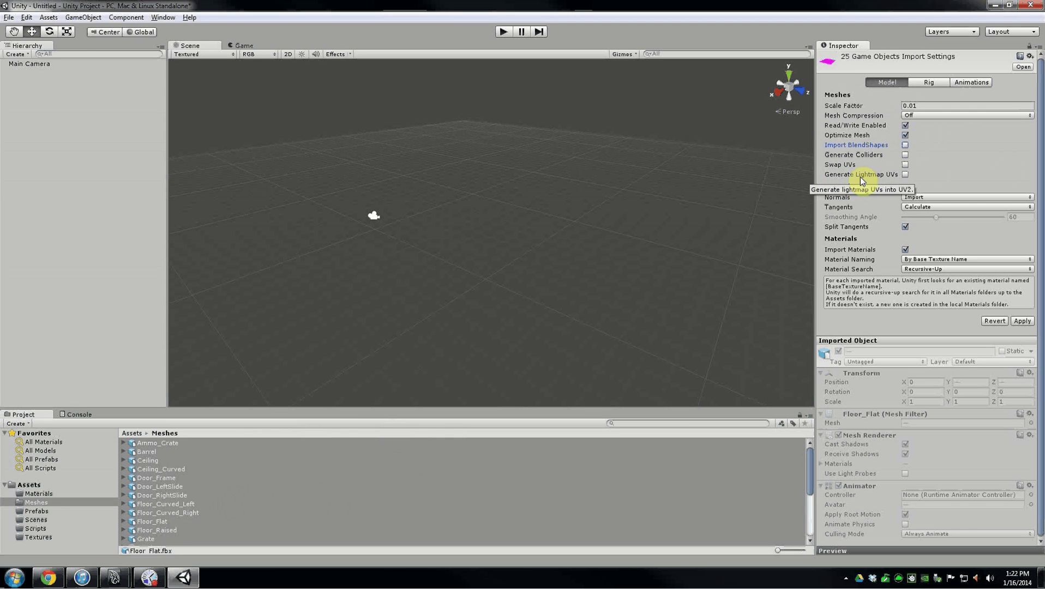
Enable Generate Lightmap UVs, disable Import Materials, and apply to all 25 meshes
click(904, 174)
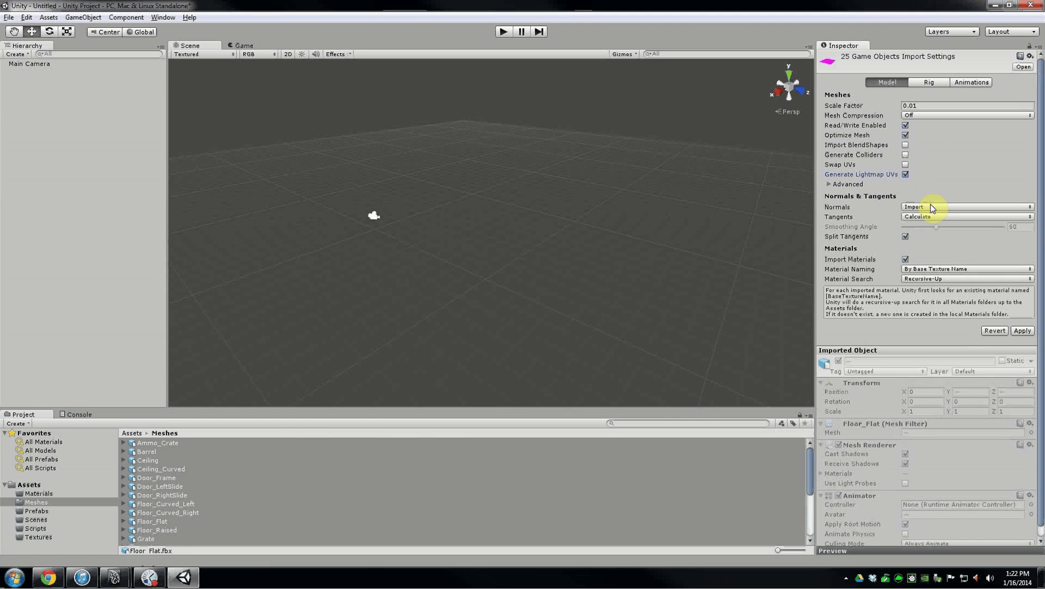
click(832, 186)
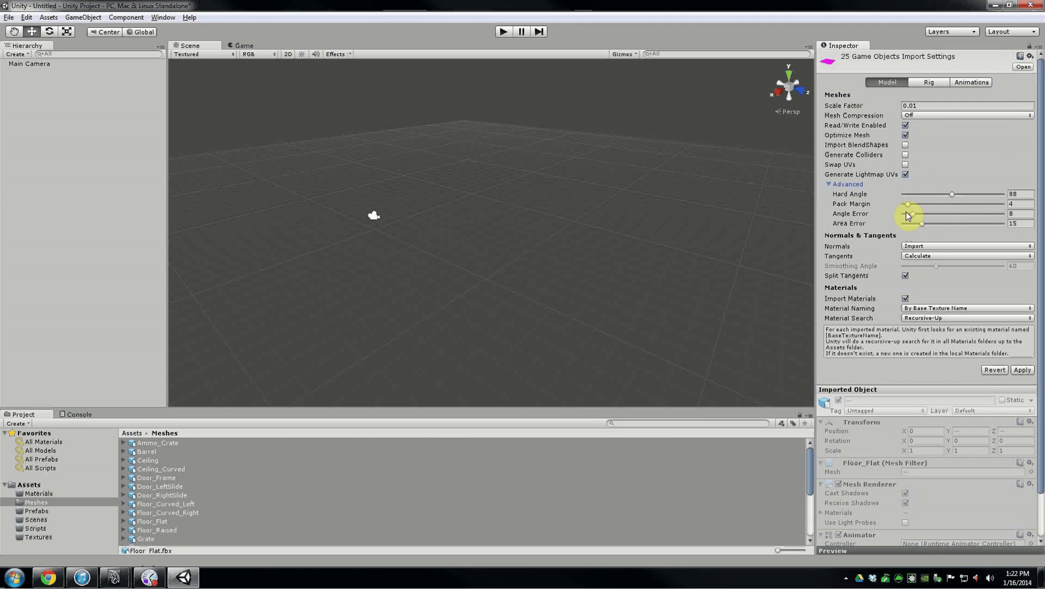
click(828, 184)
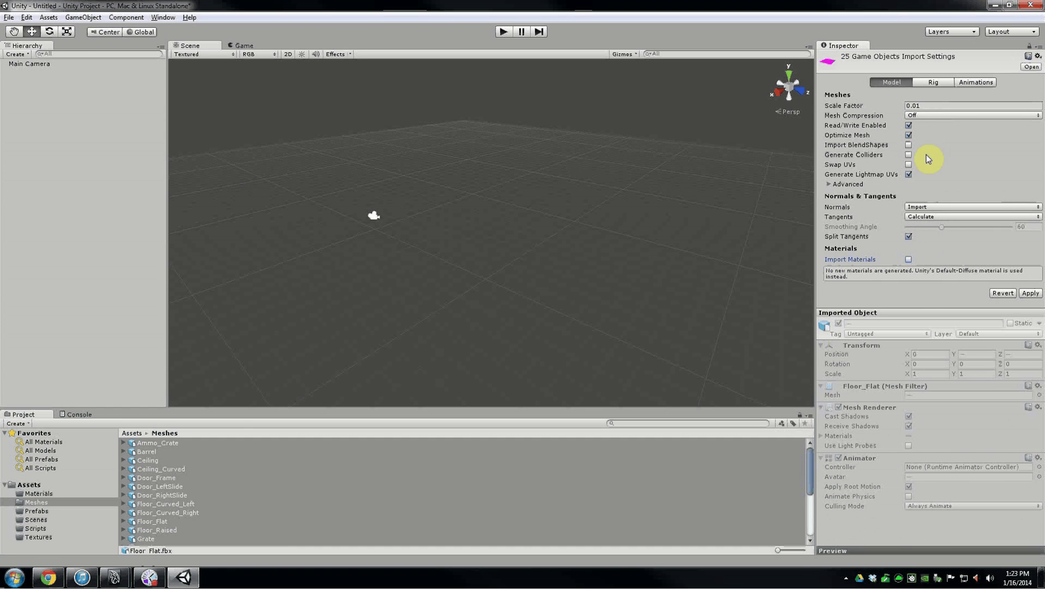
click(1031, 294)
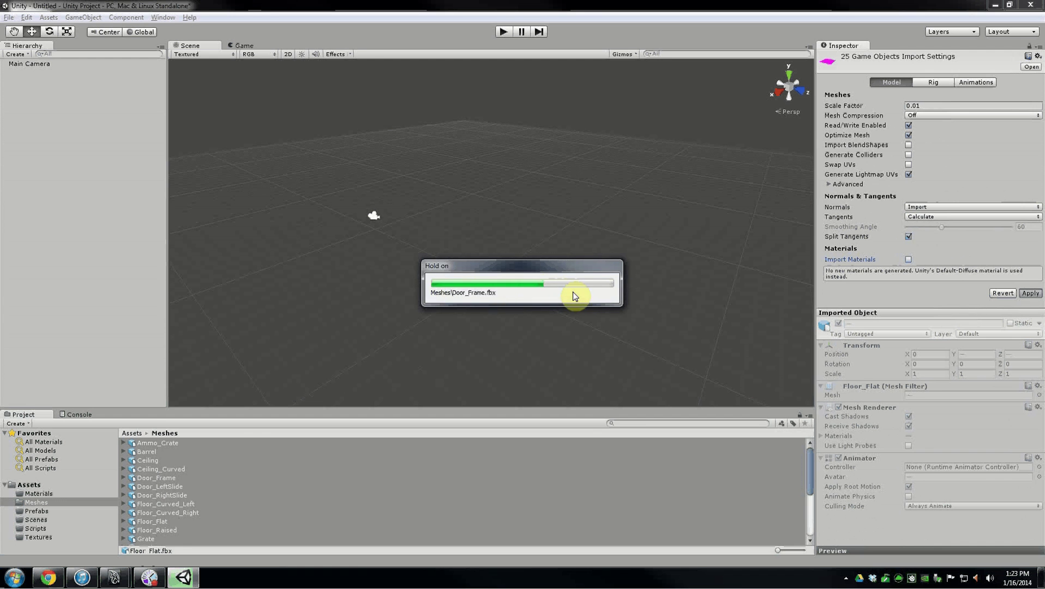
Verify the Ceiling, Door_Frame and Ammo_Crate import settings, then show the empty Textures folder
scroll(196, 489, down, 3)
scroll(210, 469, up, 3)
scroll(214, 462, down, 3)
scroll(219, 456, up, 3)
click(165, 460)
click(171, 470)
click(174, 505)
click(183, 486)
click(190, 477)
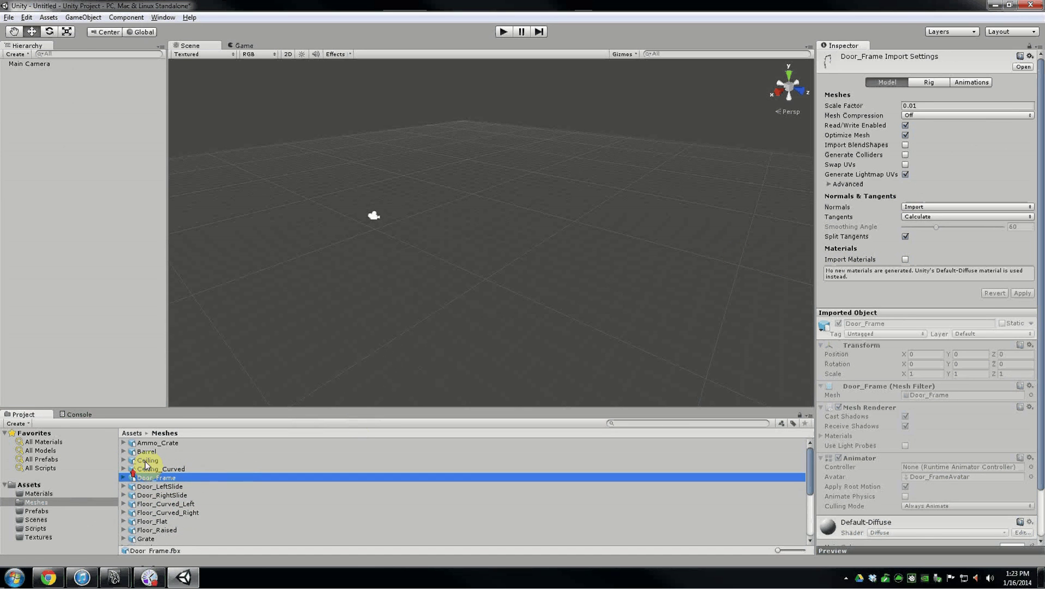
click(159, 445)
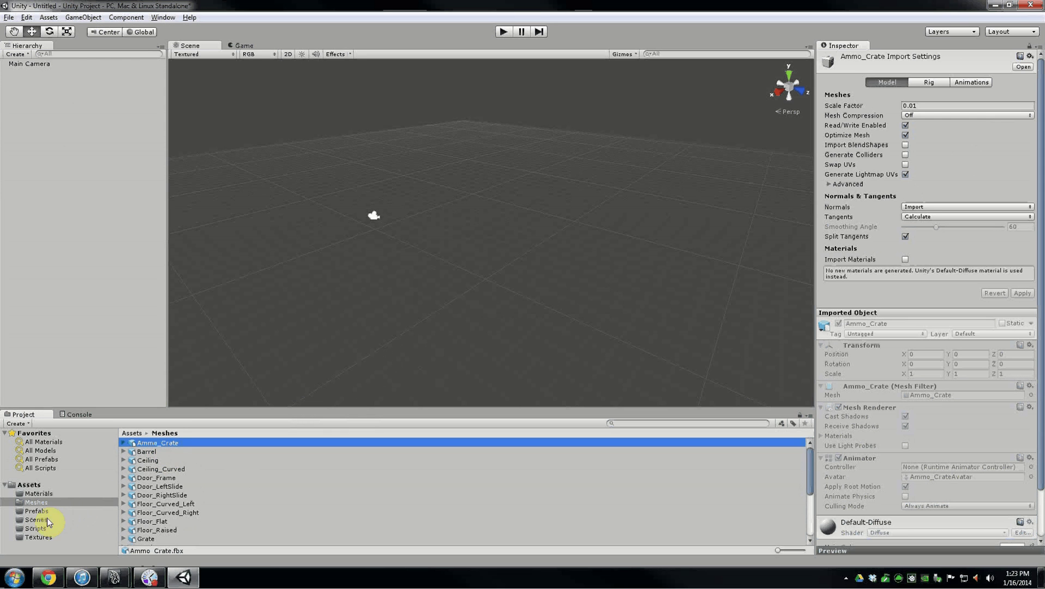
click(36, 537)
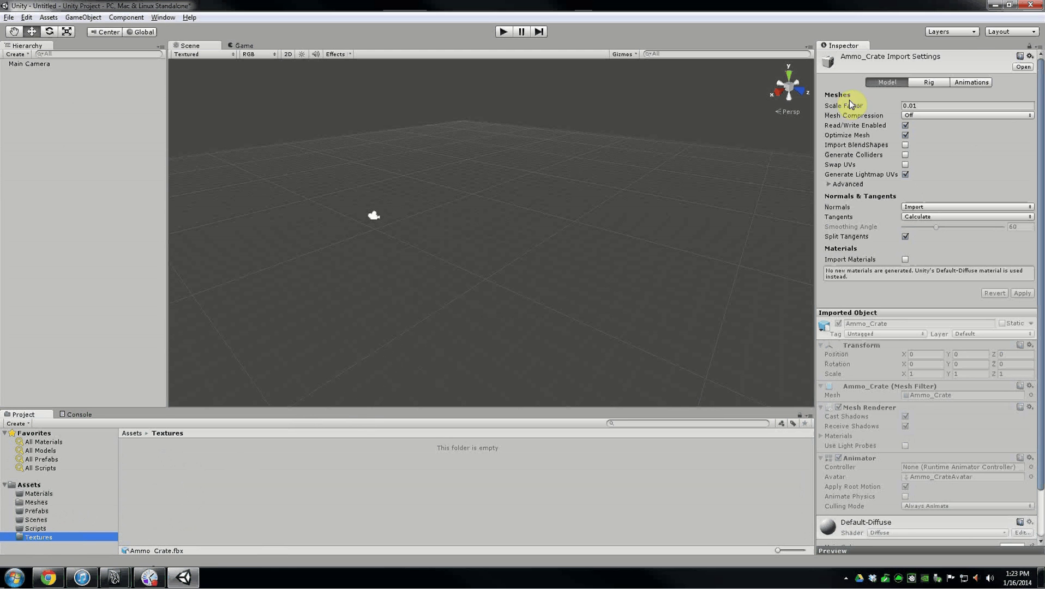
Open SGD 113 > Chapter 1 > Assignment 1 > Assets > Textures in Explorer
click(994, 5)
double_click(42, 55)
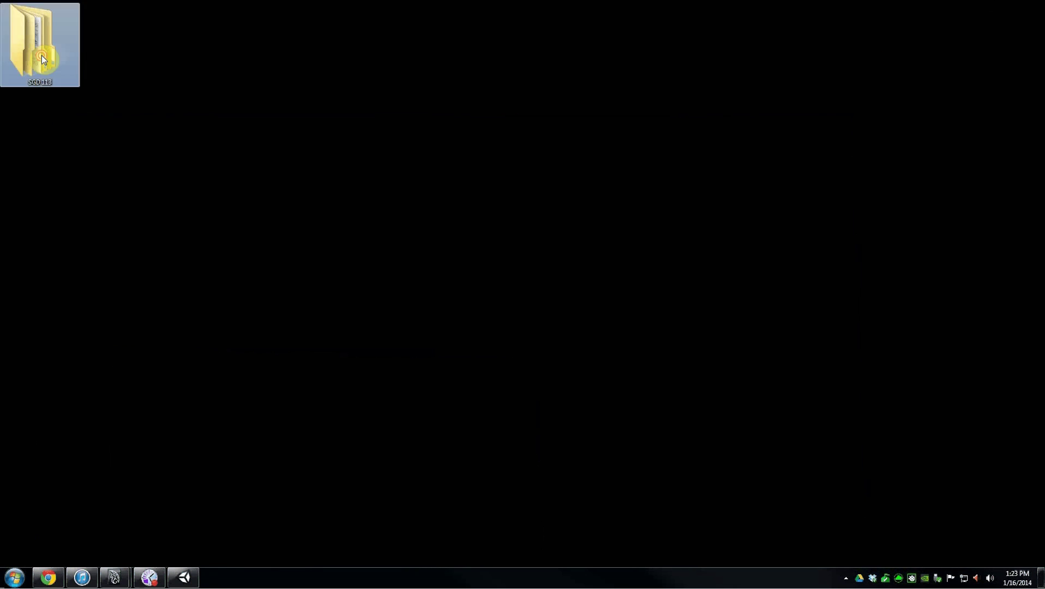
double_click(690, 158)
double_click(700, 148)
double_click(701, 149)
double_click(701, 160)
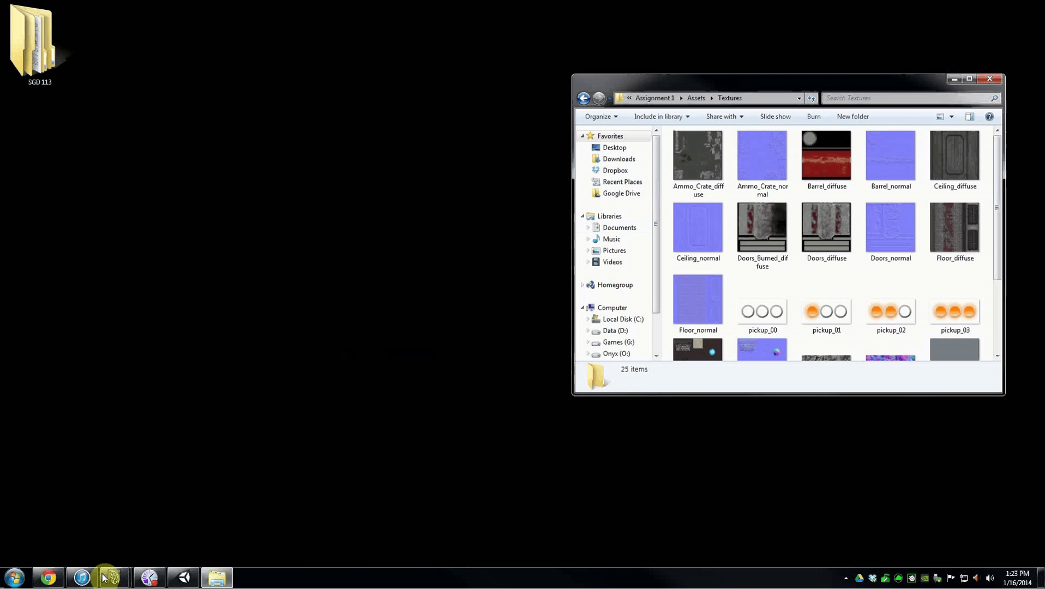
Select all 25 texture files and drag them into Unity's Textures folder
click(185, 578)
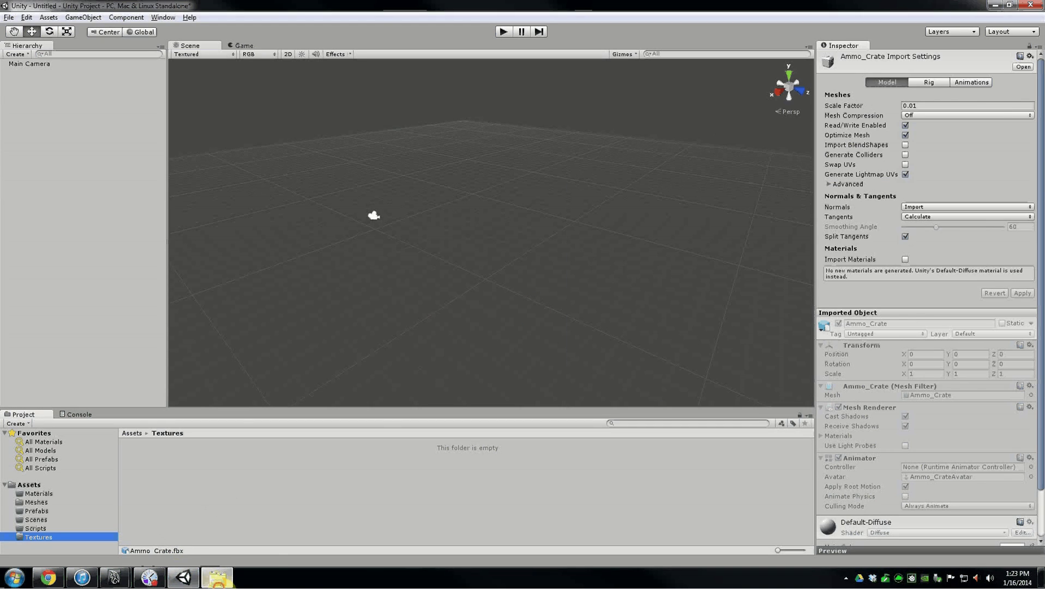
click(216, 578)
click(693, 142)
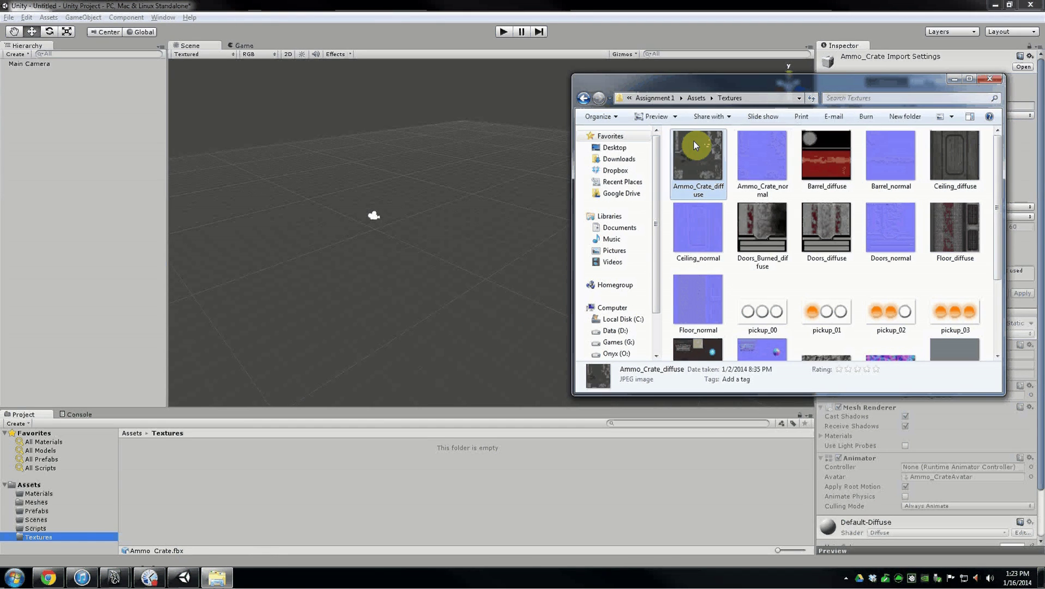
key(ctrl+a)
drag(694, 143, 228, 488)
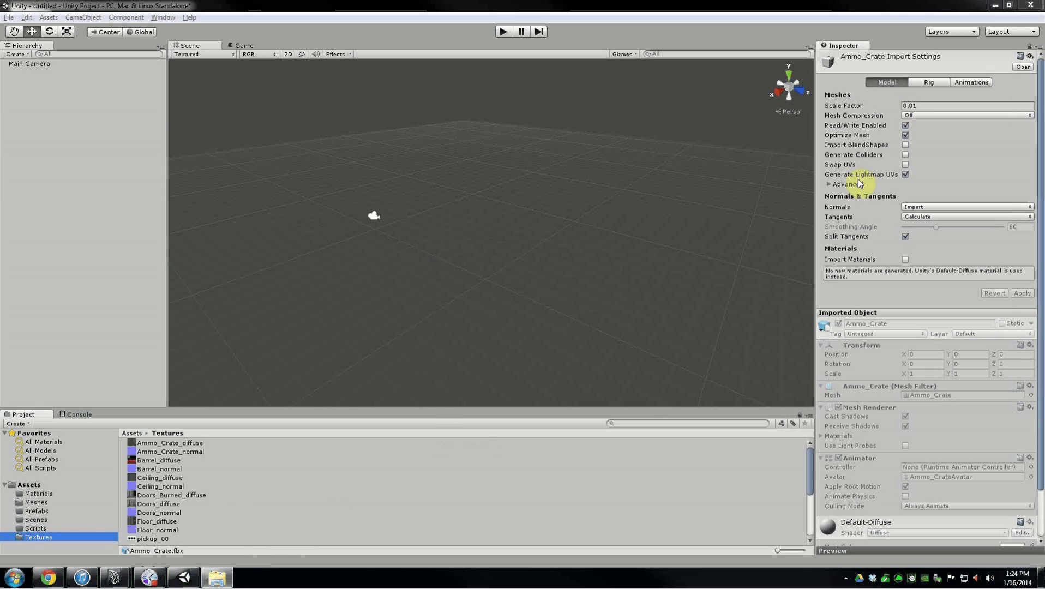
Set the texture type of pickup_00 through pickup_03 to GUI and apply
click(176, 477)
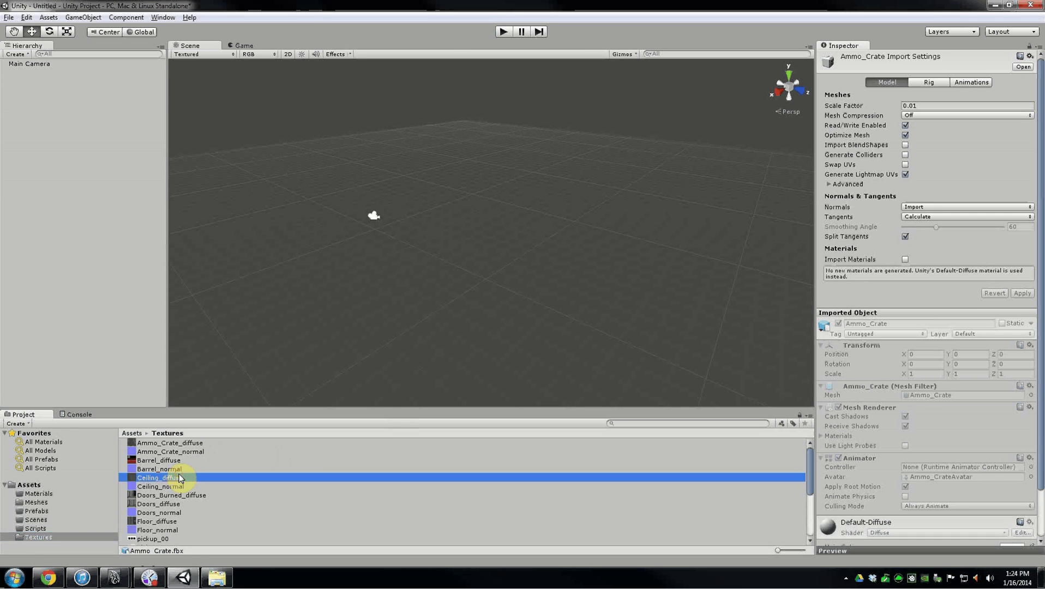
scroll(184, 483, down, 4)
scroll(186, 483, up, 2)
click(160, 462)
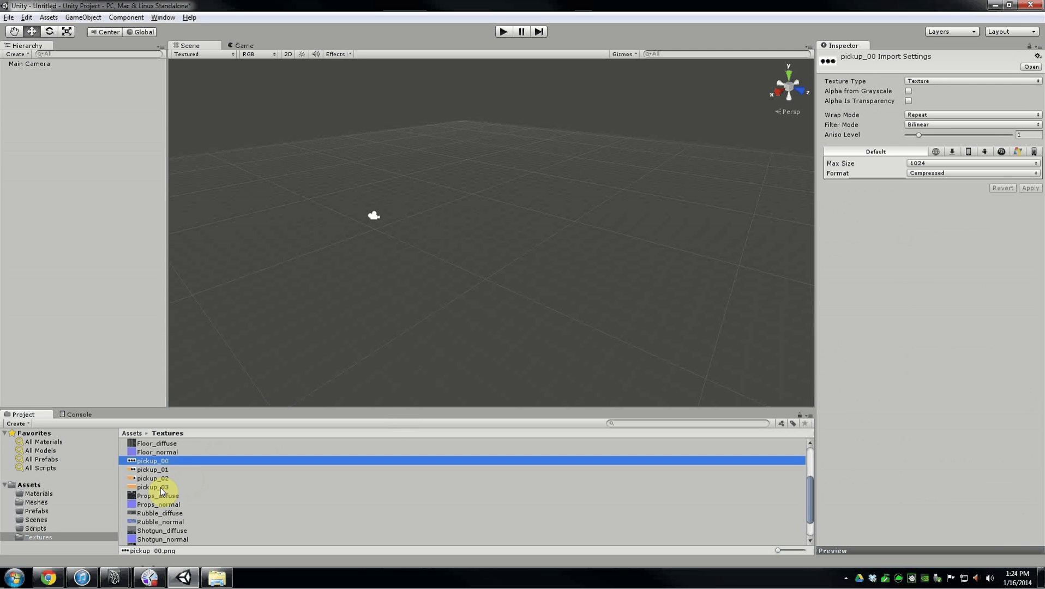
shift+click(160, 488)
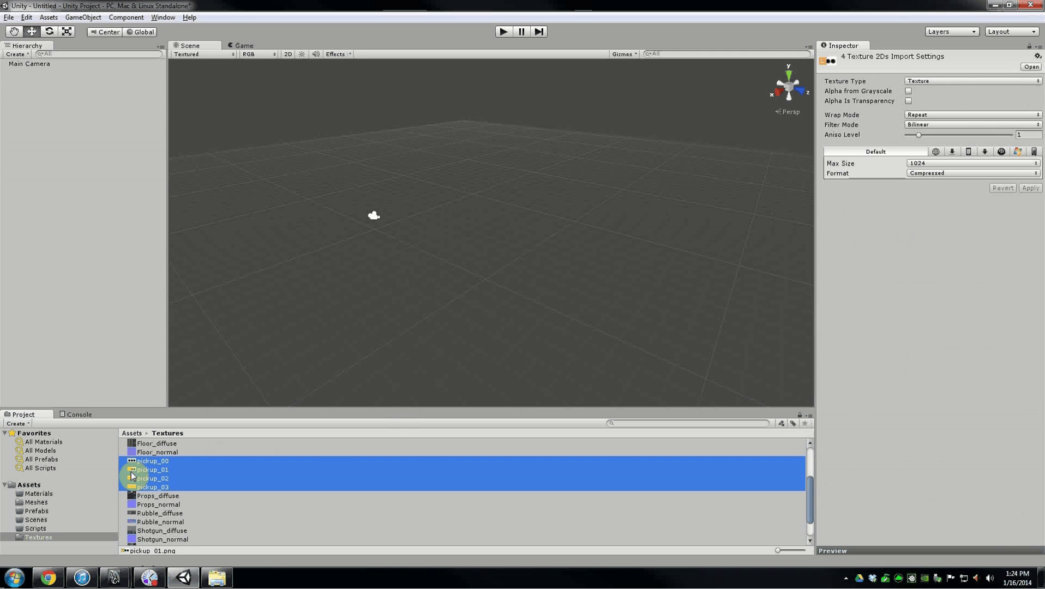
click(960, 81)
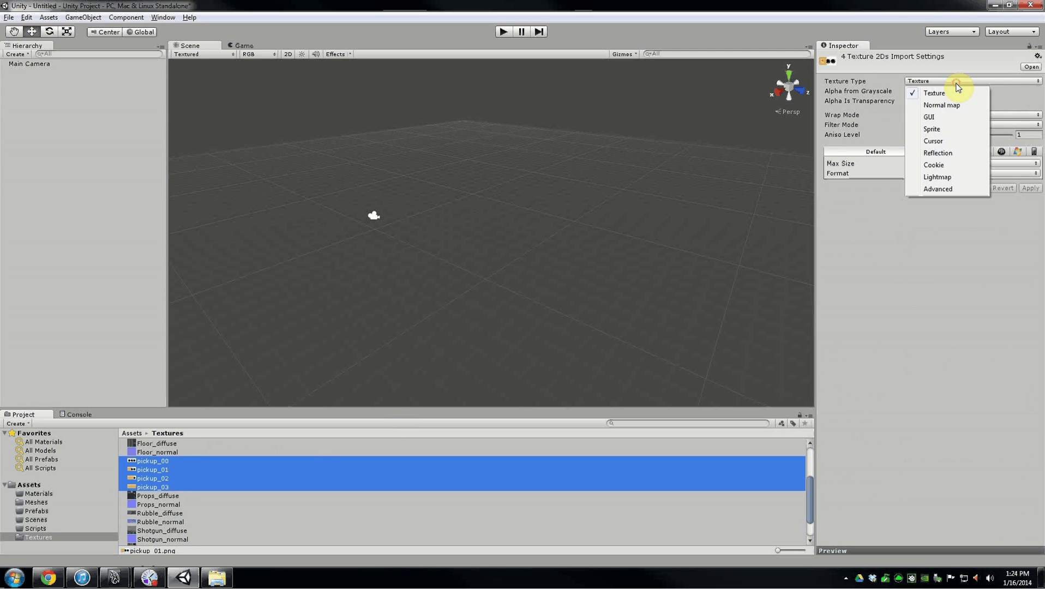
click(941, 119)
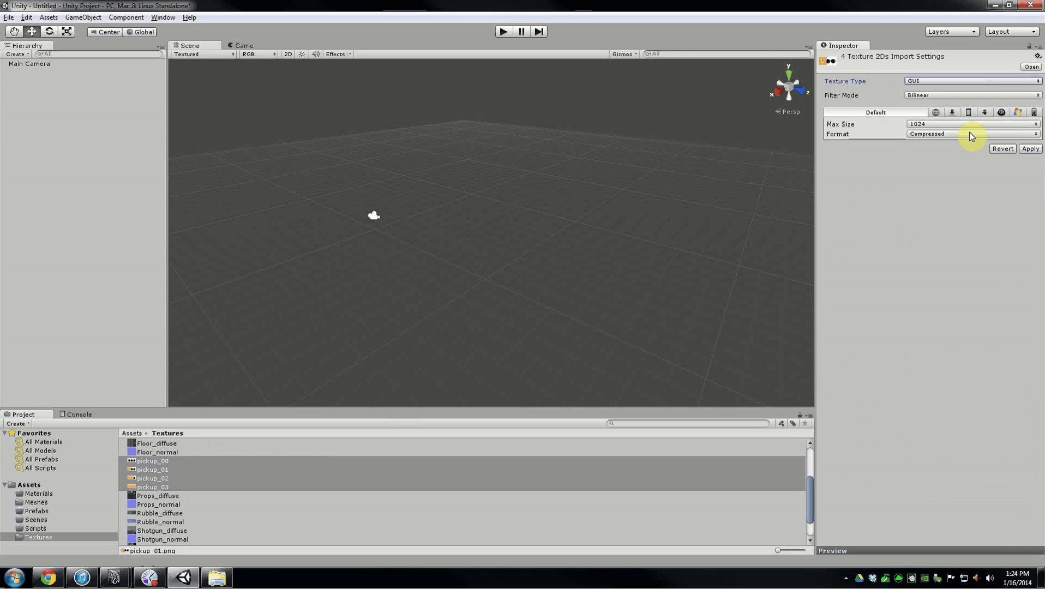
click(1029, 149)
scroll(334, 457, up, 3)
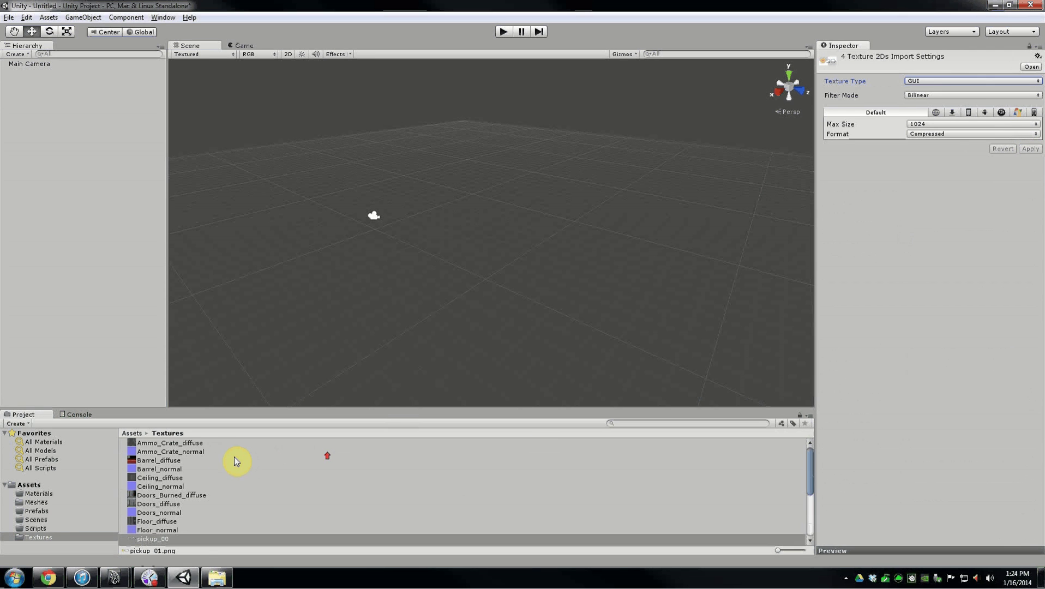
click(194, 452)
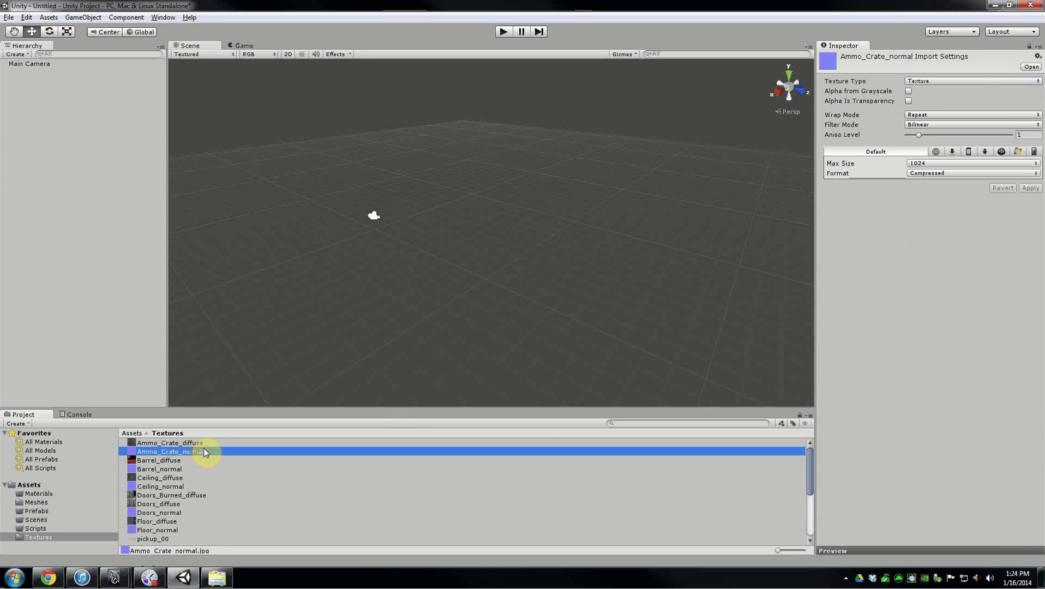
ctrl+click(174, 469)
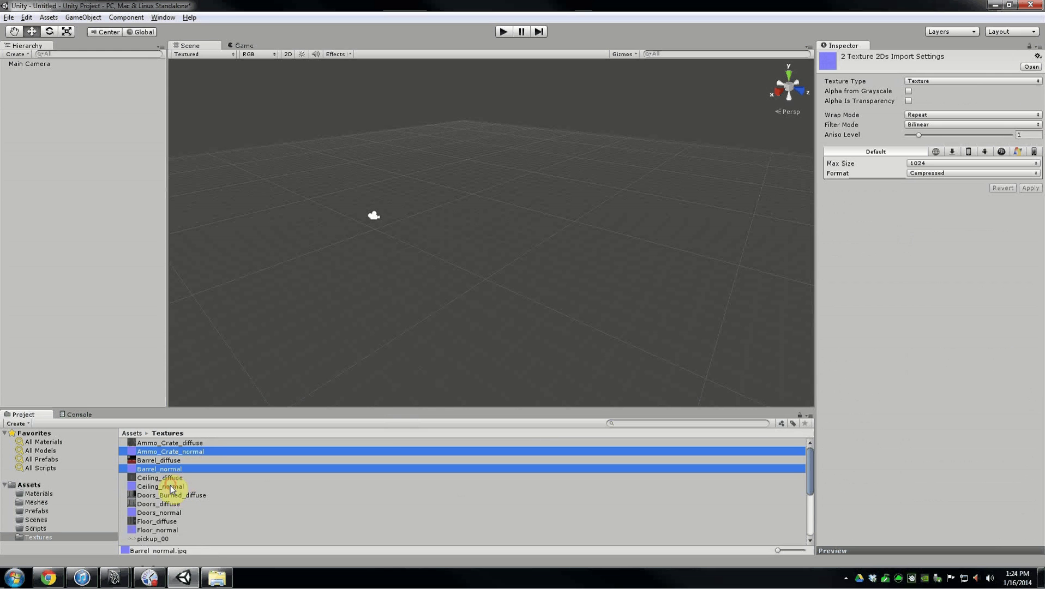
ctrl+click(172, 487)
ctrl+click(160, 513)
click(915, 79)
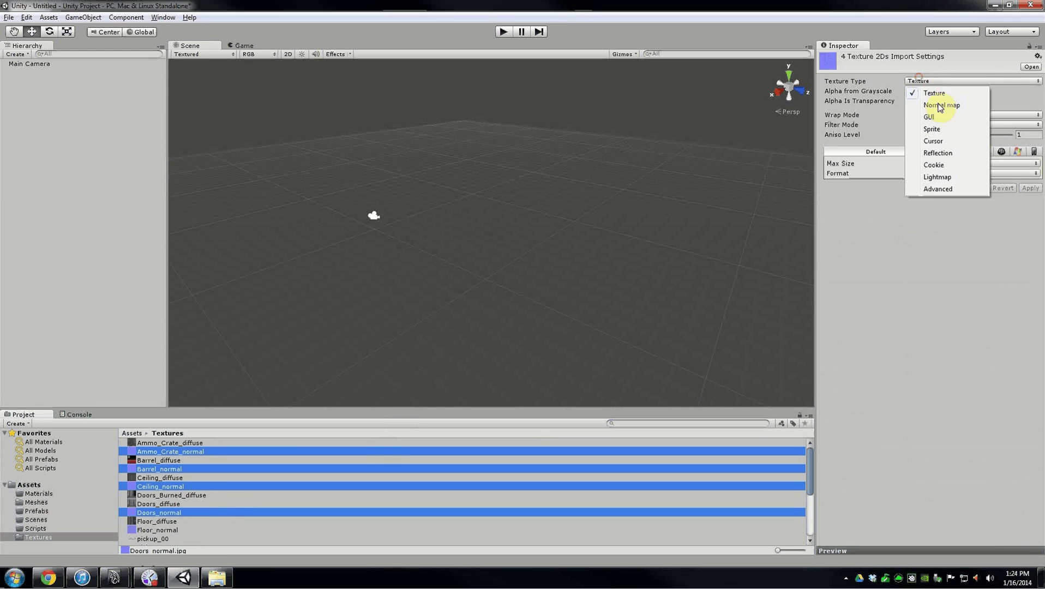
click(939, 104)
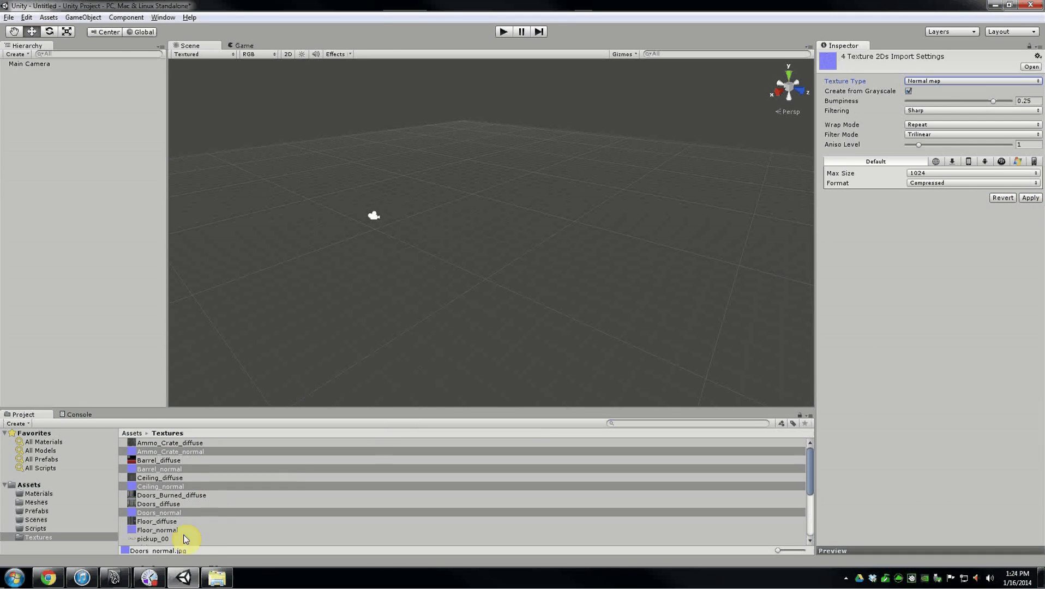
click(215, 523)
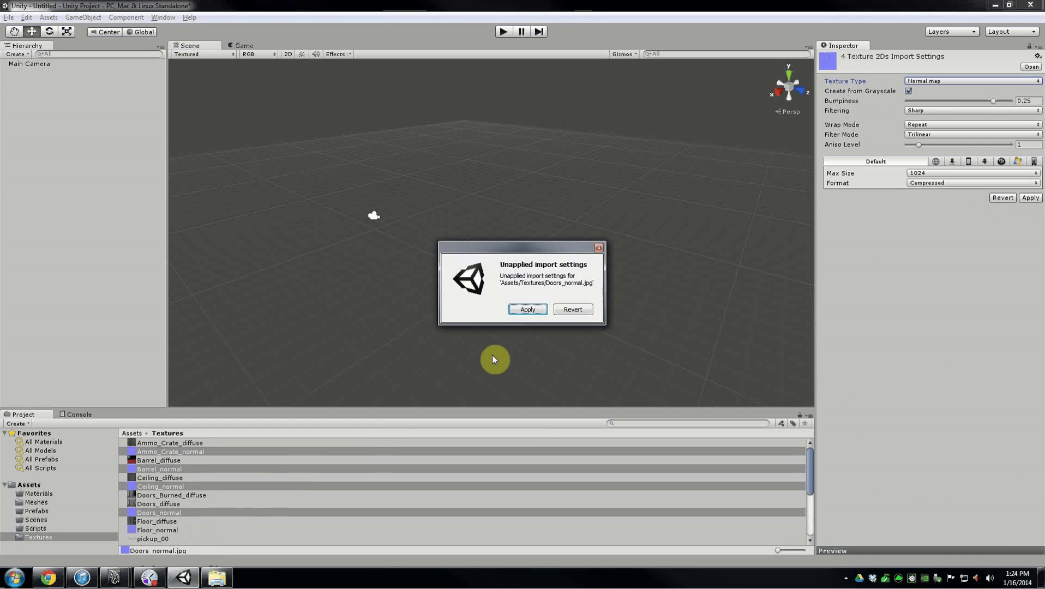
click(575, 309)
click(186, 466)
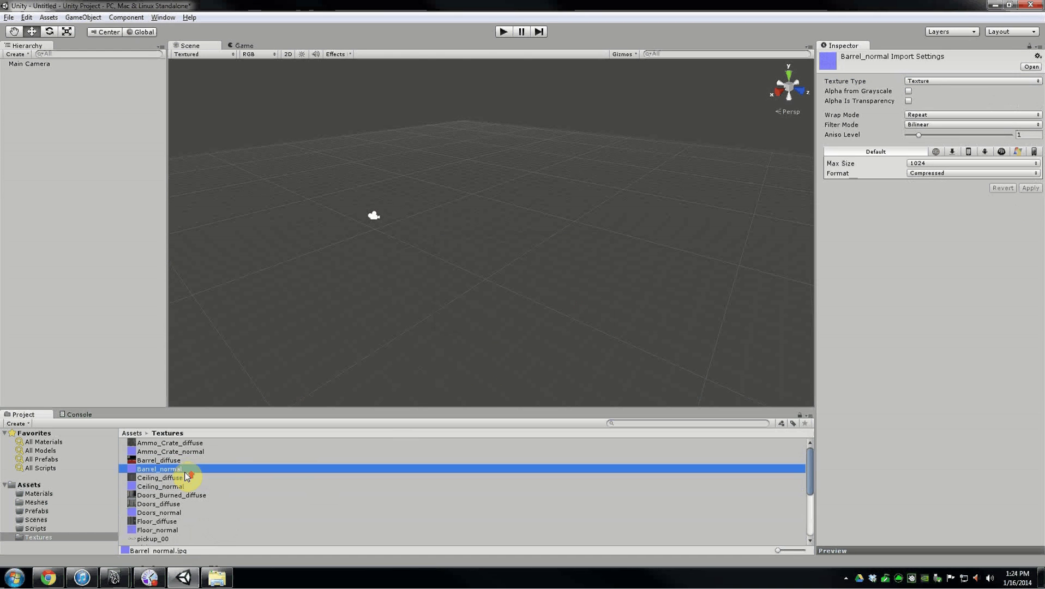
click(186, 443)
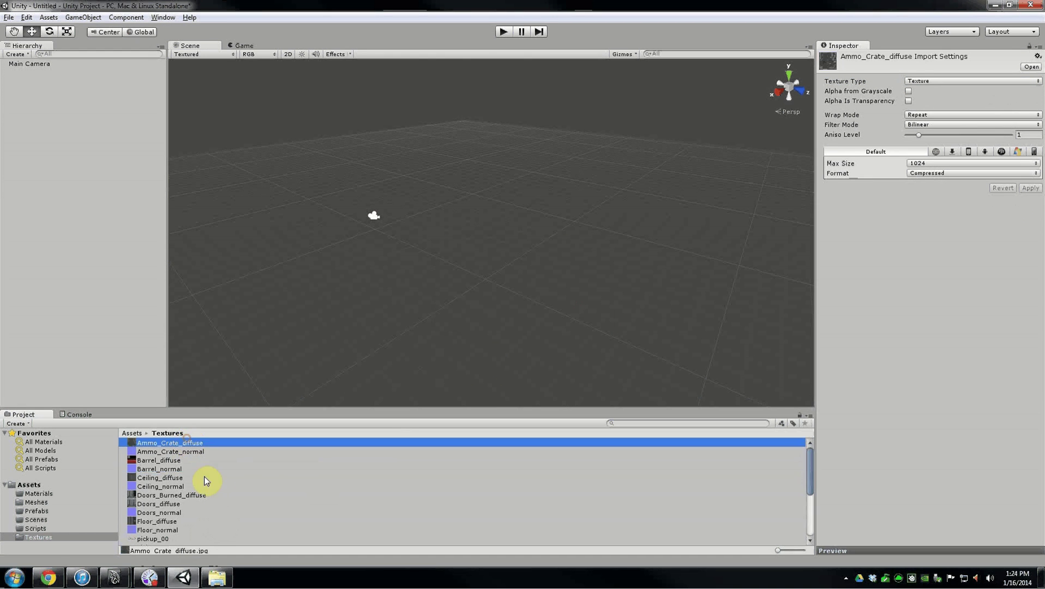
scroll(219, 486, down, 4)
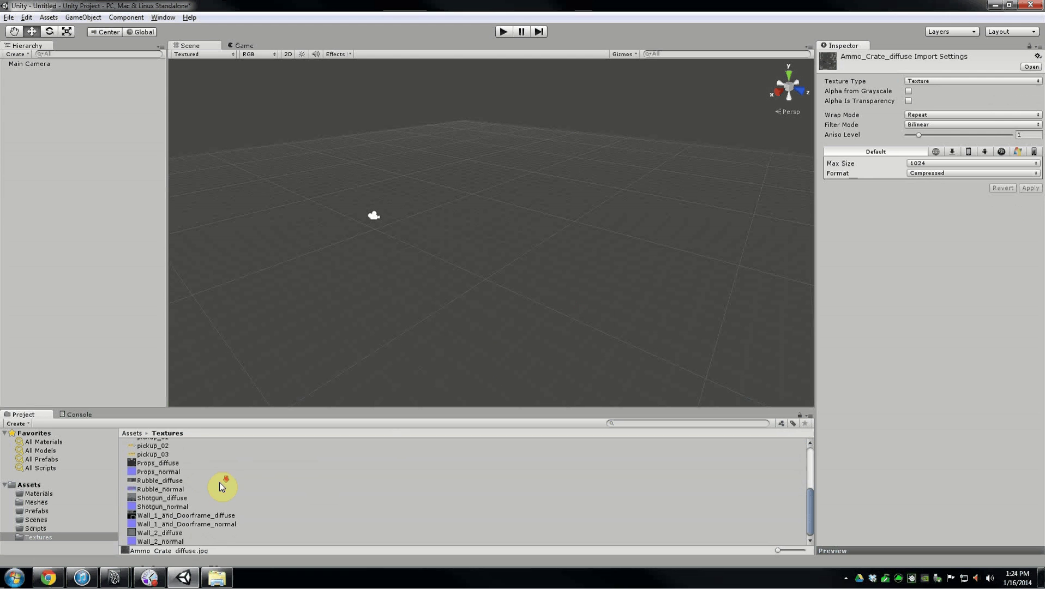
shift+click(185, 540)
scroll(256, 493, up, 4)
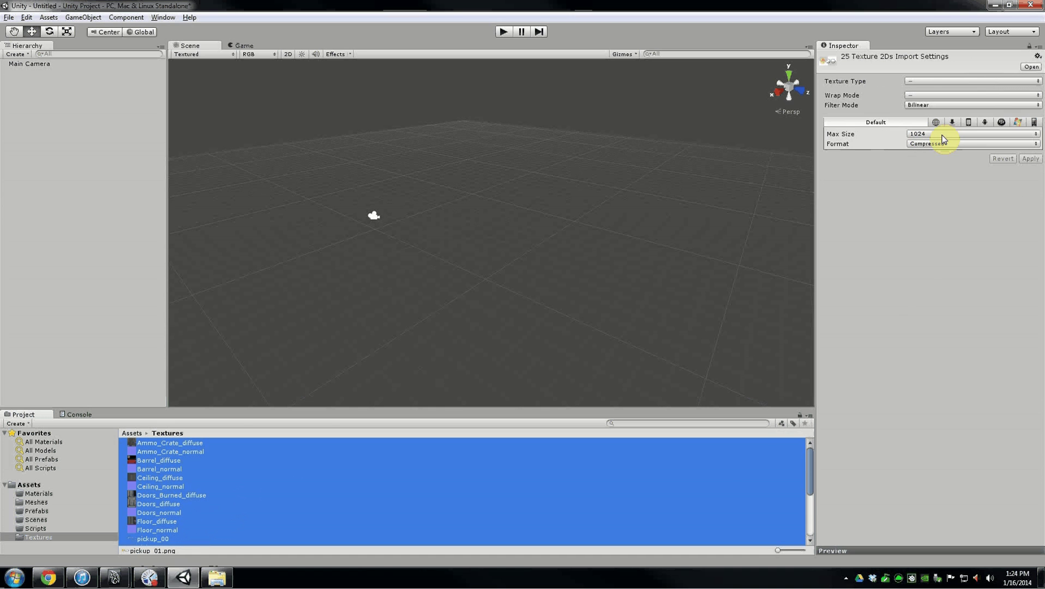
Set the four Wall_1_and_Doorframe and Wall_2 diffuse and normal textures to Max Size 2048 and apply
click(159, 490)
scroll(221, 475, down, 4)
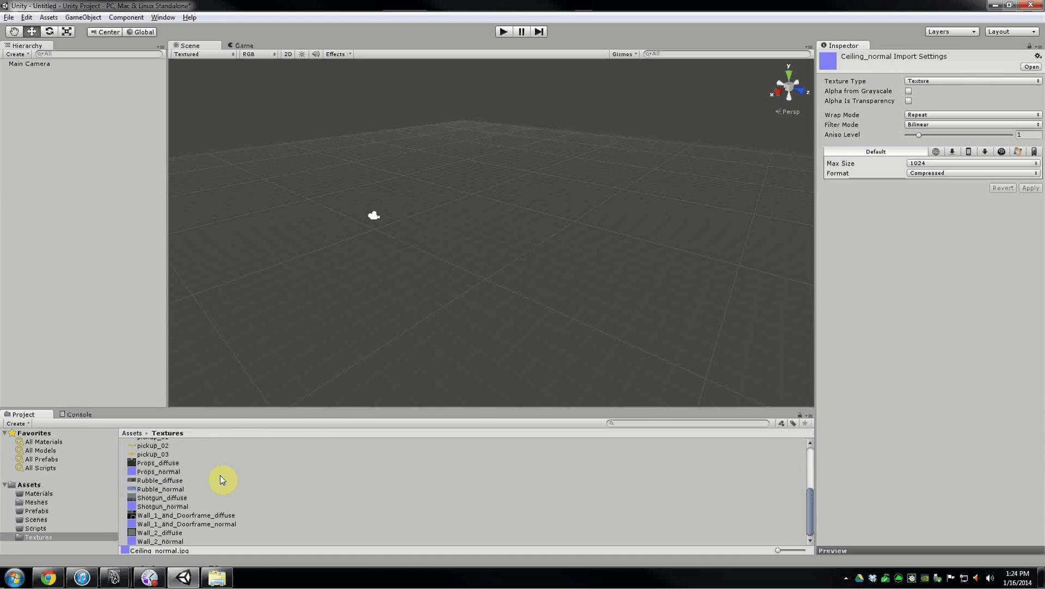
click(213, 516)
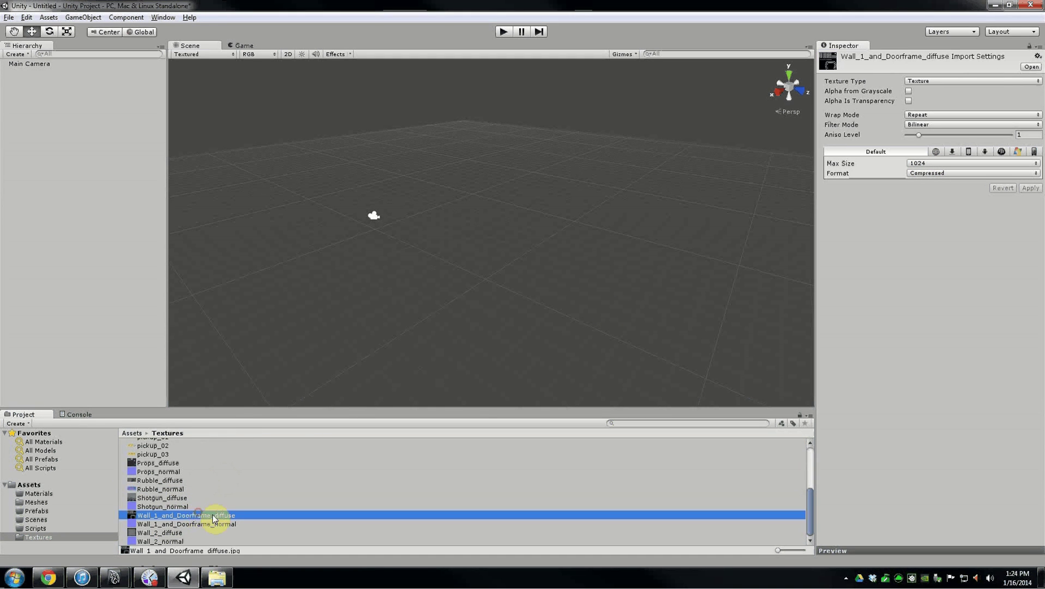
shift+click(194, 540)
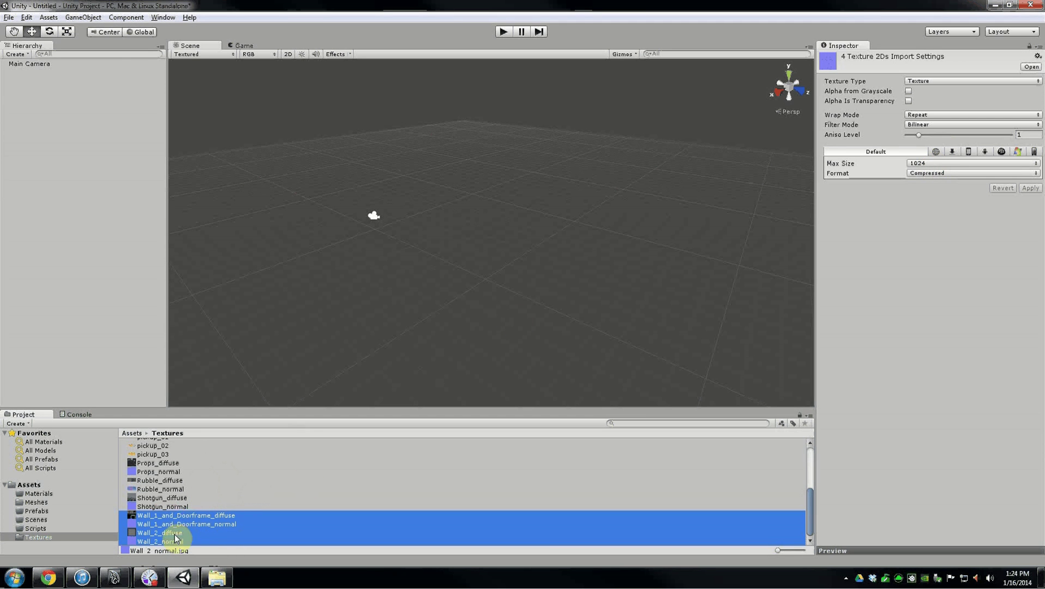
click(928, 164)
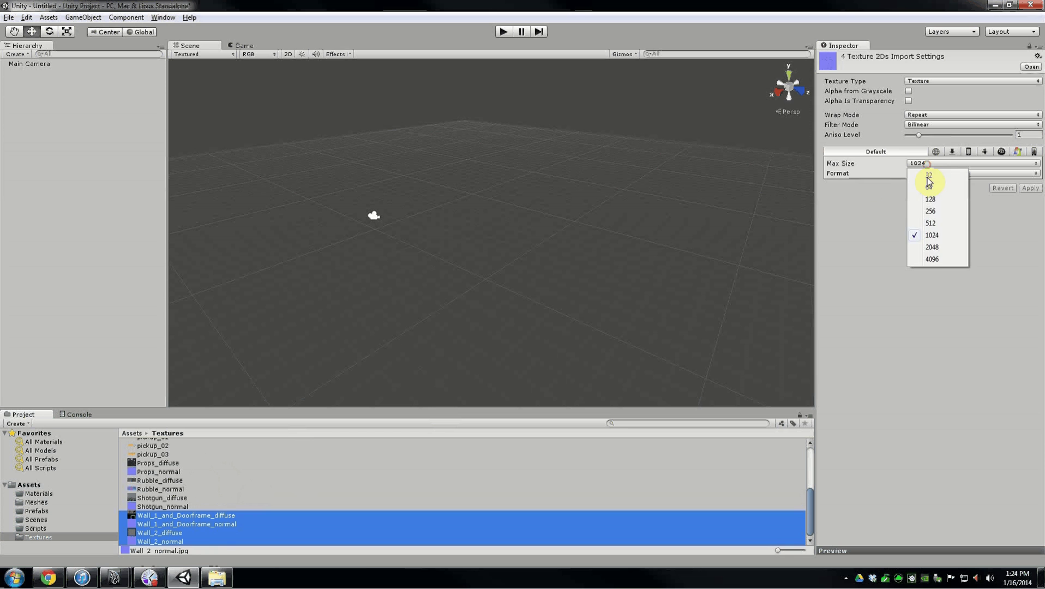
click(933, 247)
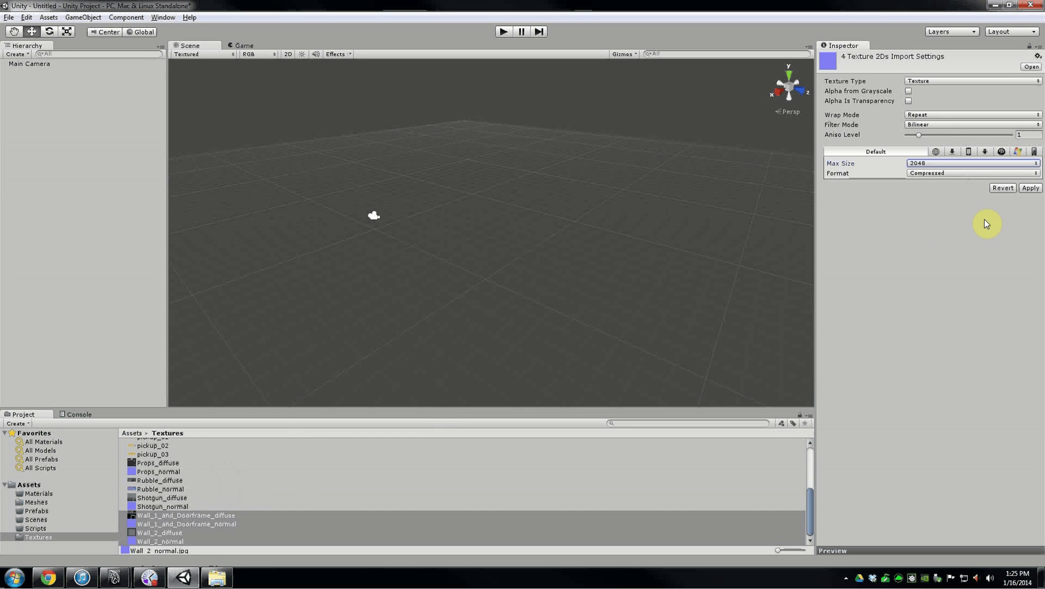
click(1030, 188)
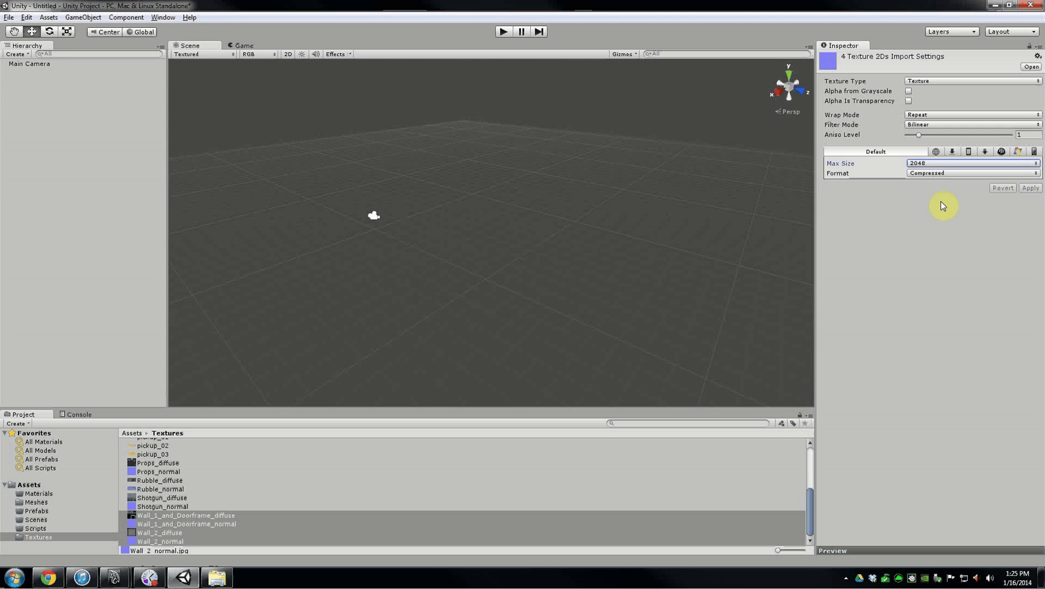
Check Max Size and Format on the Wall_2_normal, Rubble, Floor and Barrel textures
click(163, 489)
key(Down)
key(Down)
key(Down)
key(Down)
key(Down)
key(Down)
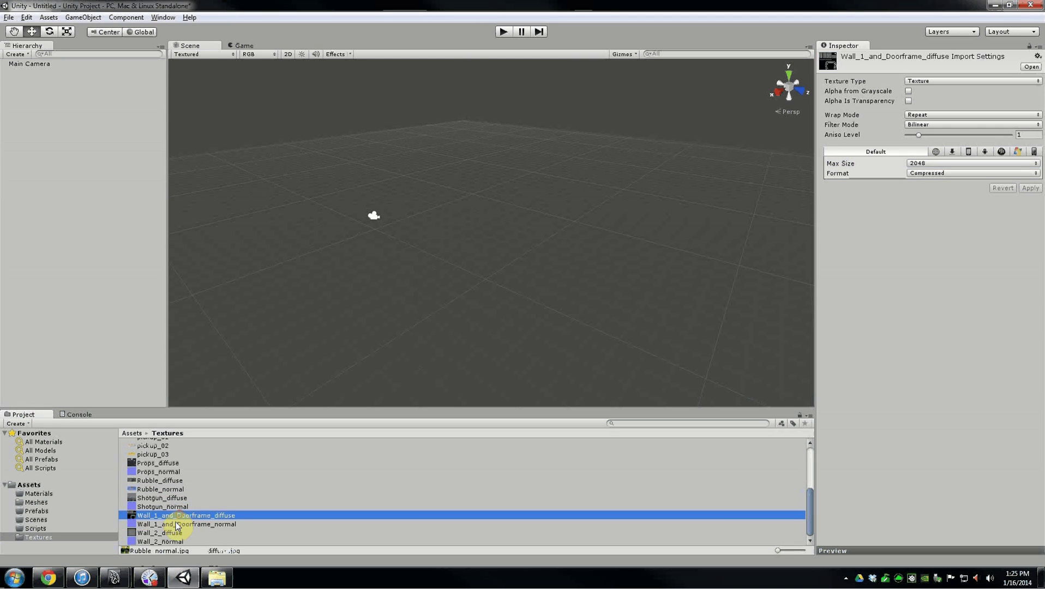
click(166, 489)
click(178, 480)
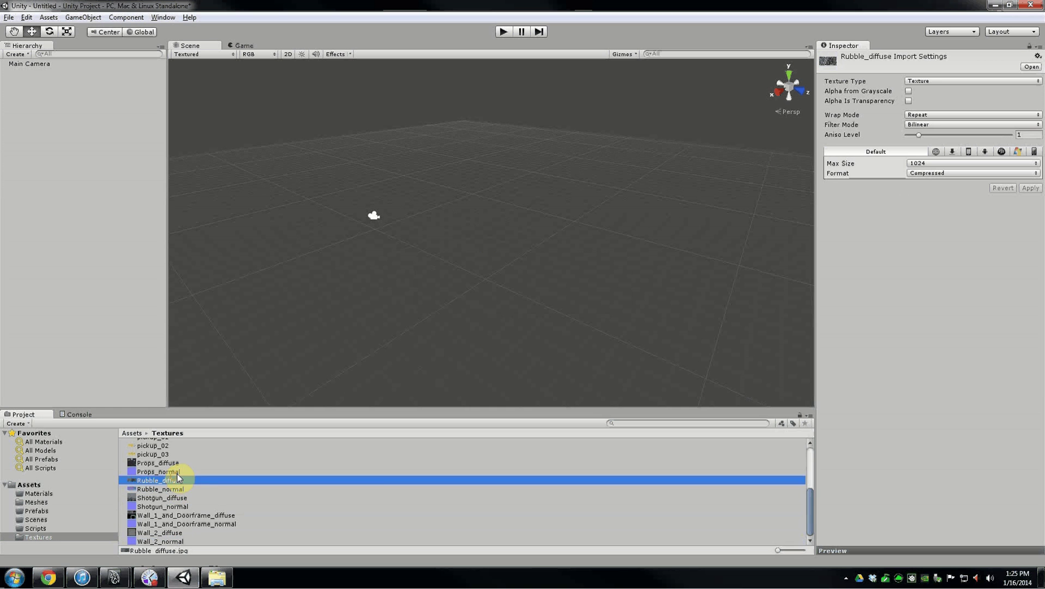
scroll(181, 473, up, 3)
click(164, 450)
click(173, 463)
scroll(180, 467, up, 3)
click(159, 455)
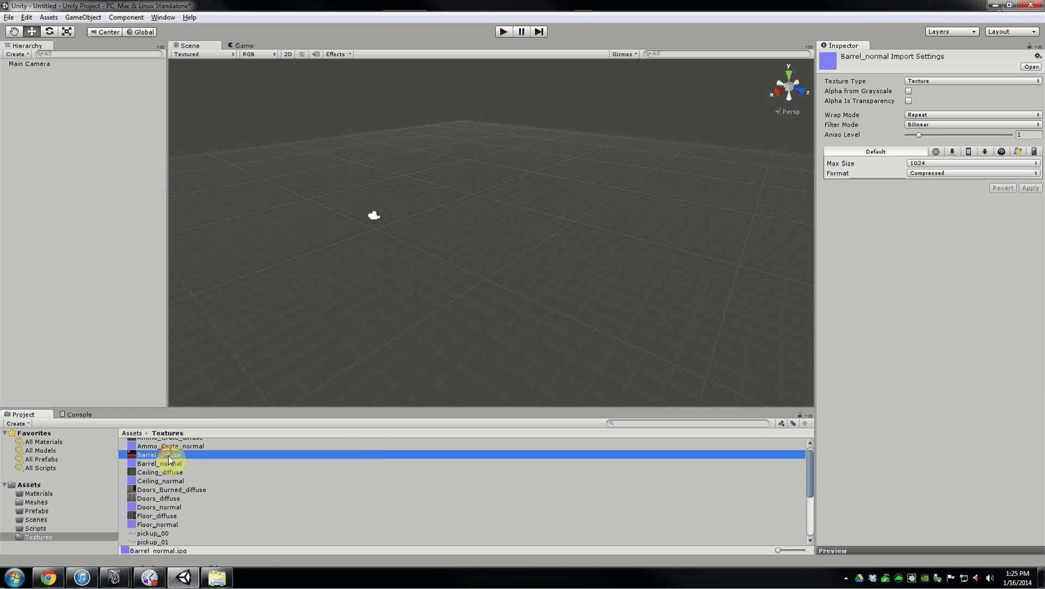
click(928, 164)
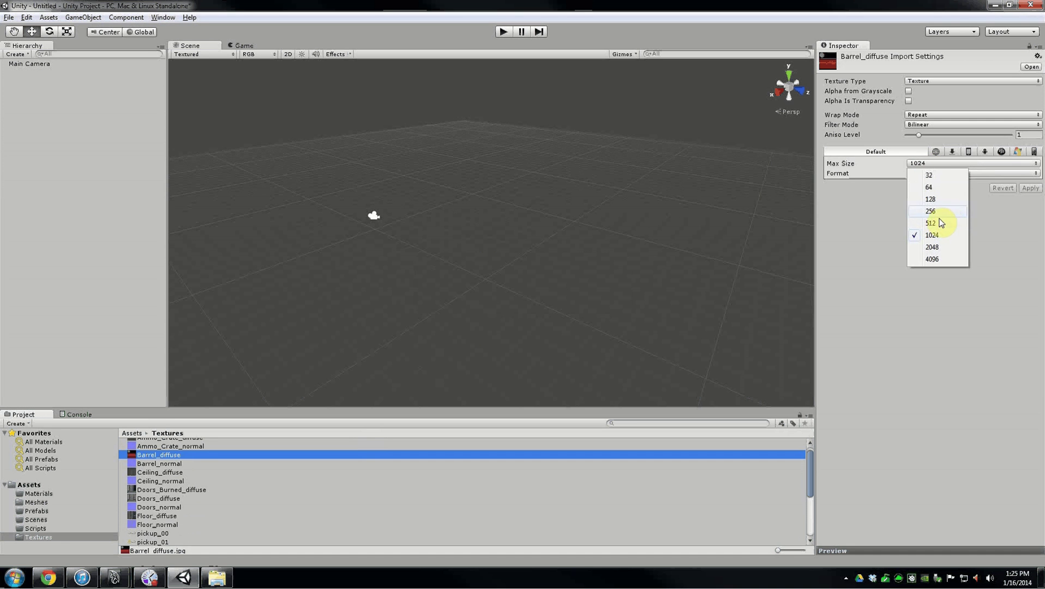
Inspect the Ceiling_diffuse and Ammo_Crate textures, confirming 1024 Max Size and Compressed format
click(216, 472)
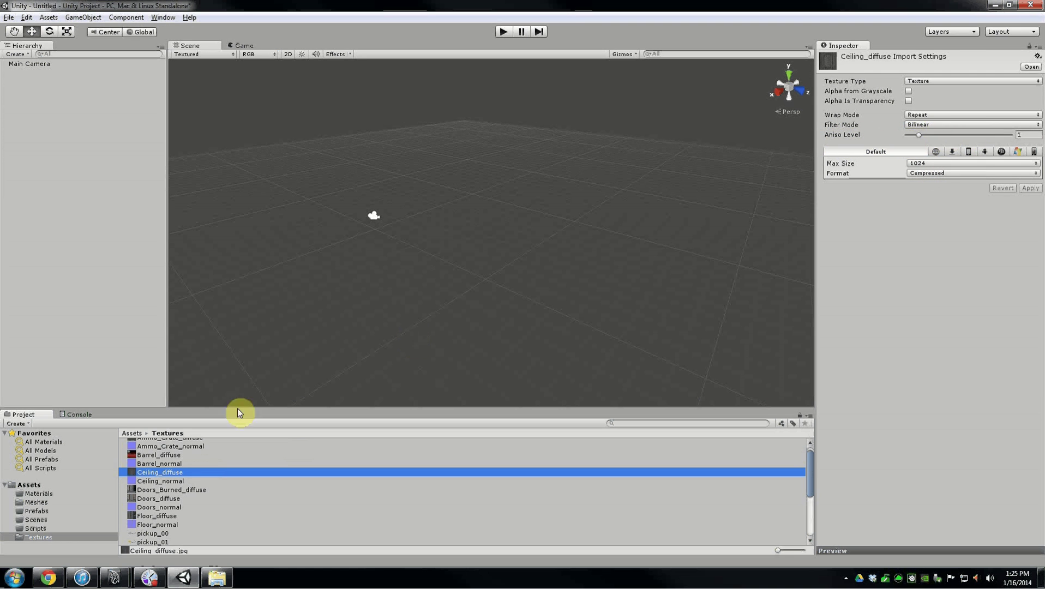
scroll(214, 468, up, 1)
click(193, 443)
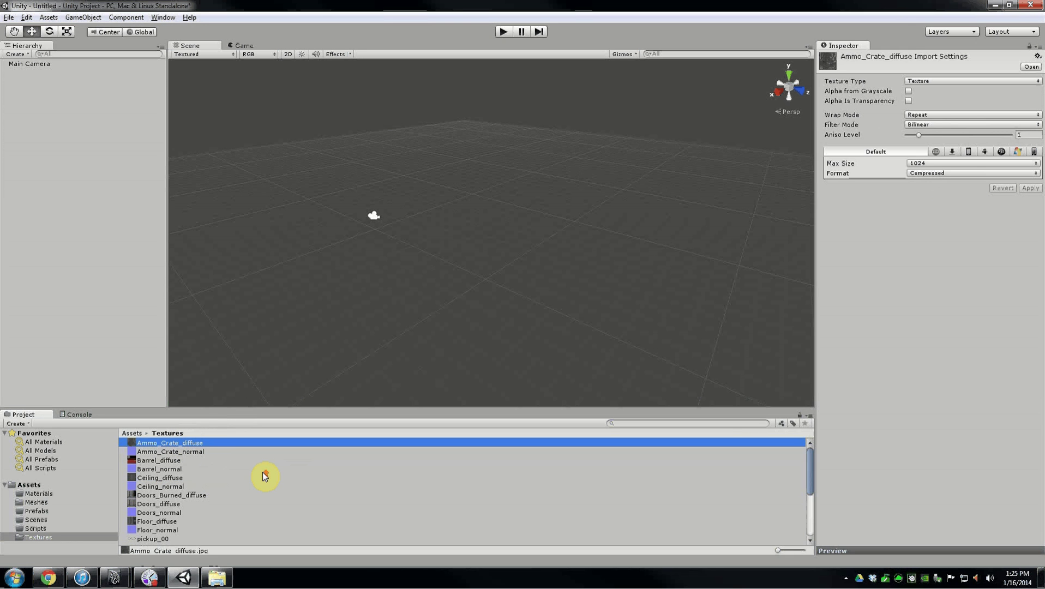
scroll(266, 468, down, 5)
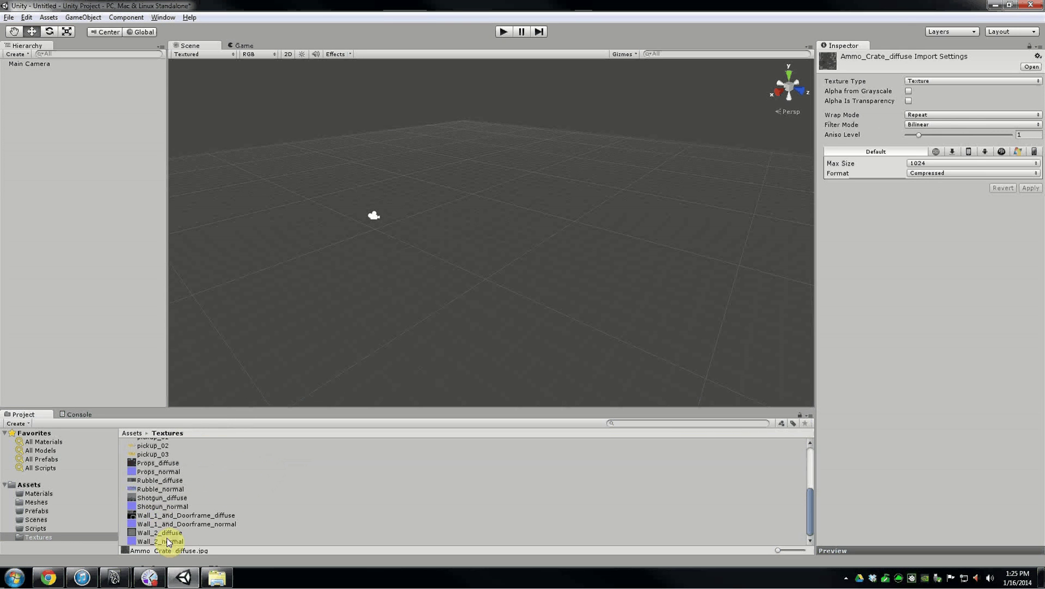
shift+click(213, 524)
scroll(407, 451, up, 5)
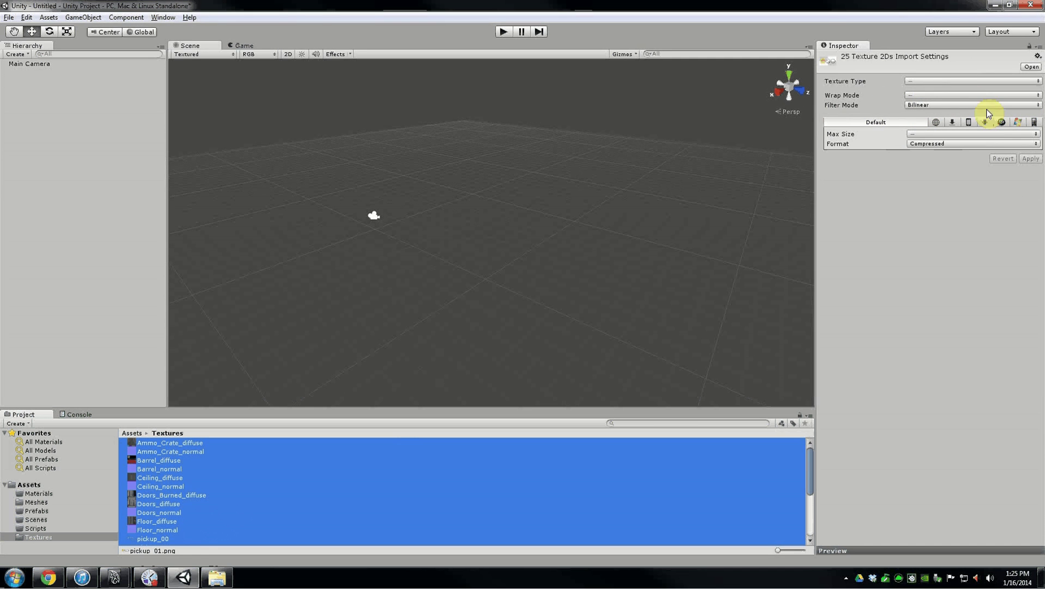
click(170, 479)
click(172, 453)
click(174, 444)
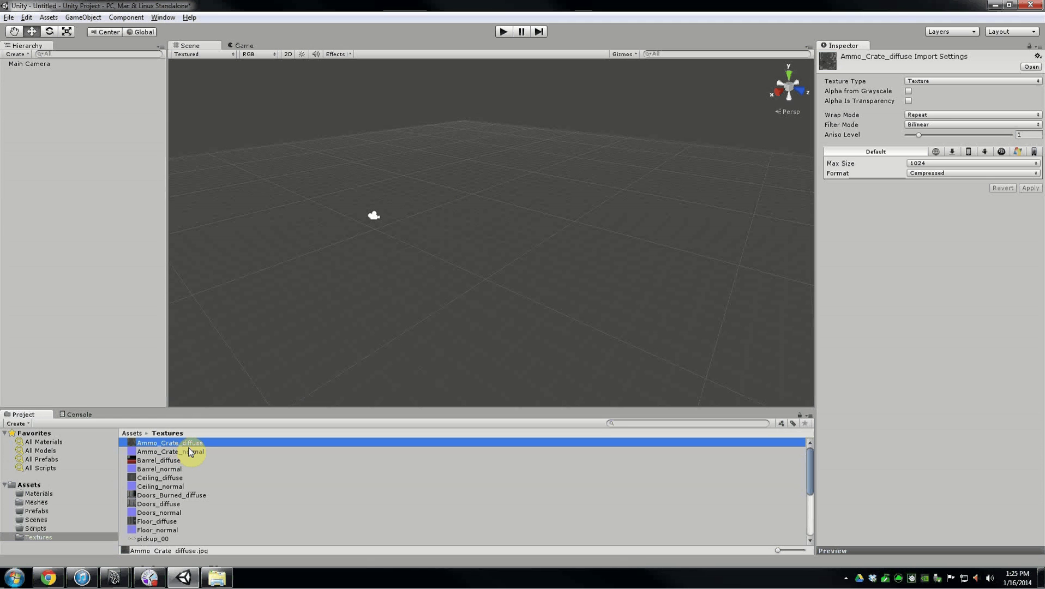
Compare the Ammo_Crate, Barrel_normal and Doors_Burned_diffuse settings, then view the empty Prefabs folder
click(189, 452)
click(177, 469)
click(184, 496)
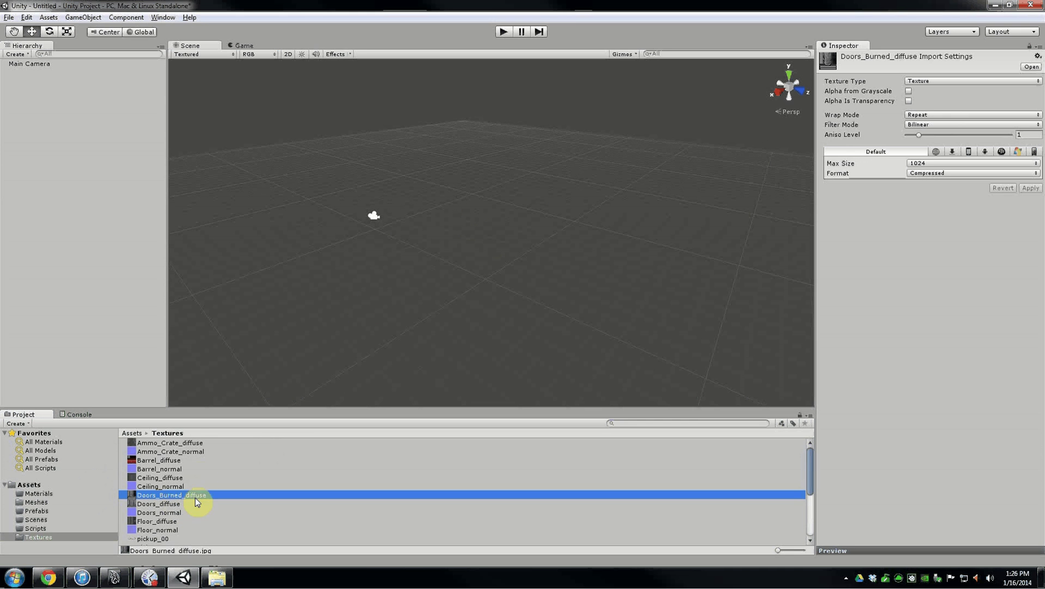
click(191, 468)
click(188, 452)
click(187, 443)
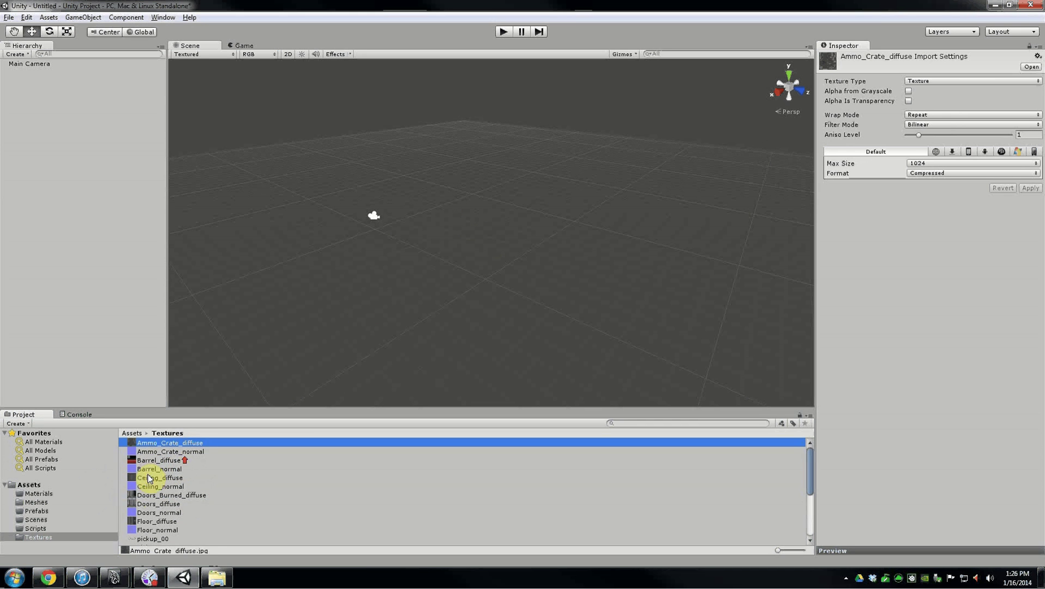
click(48, 511)
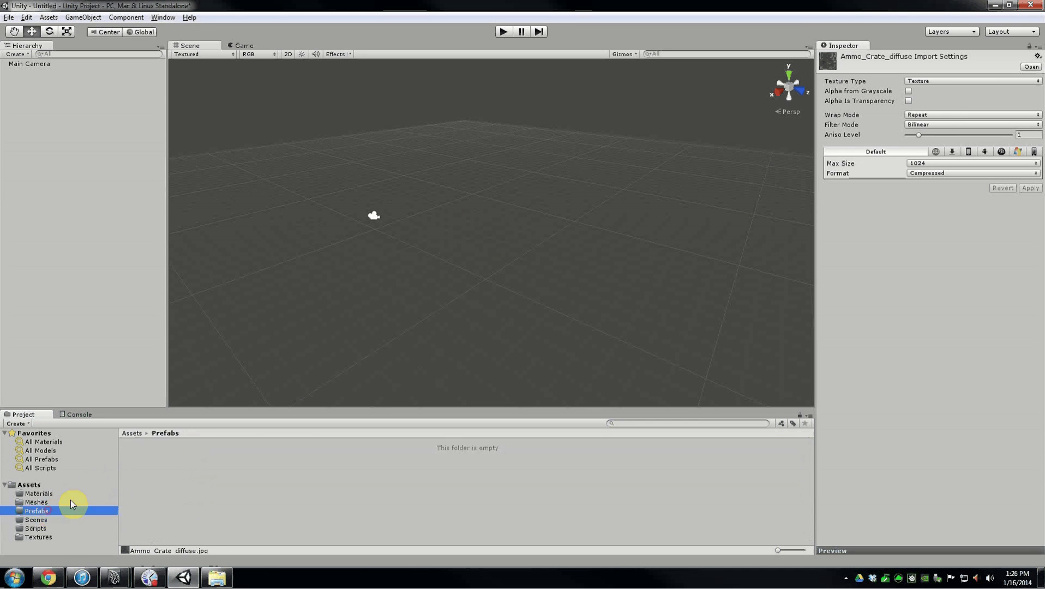
In the Meshes folder, multi-select the Ceiling, Wall_01, Wall_03 and Floor_Raised meshes
click(41, 503)
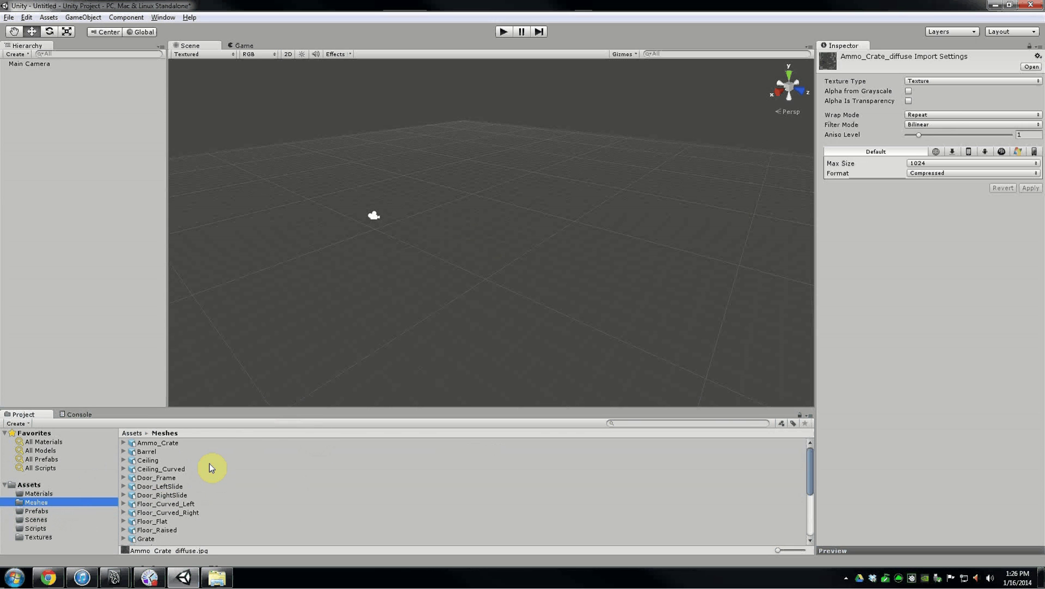
scroll(207, 473, down, 5)
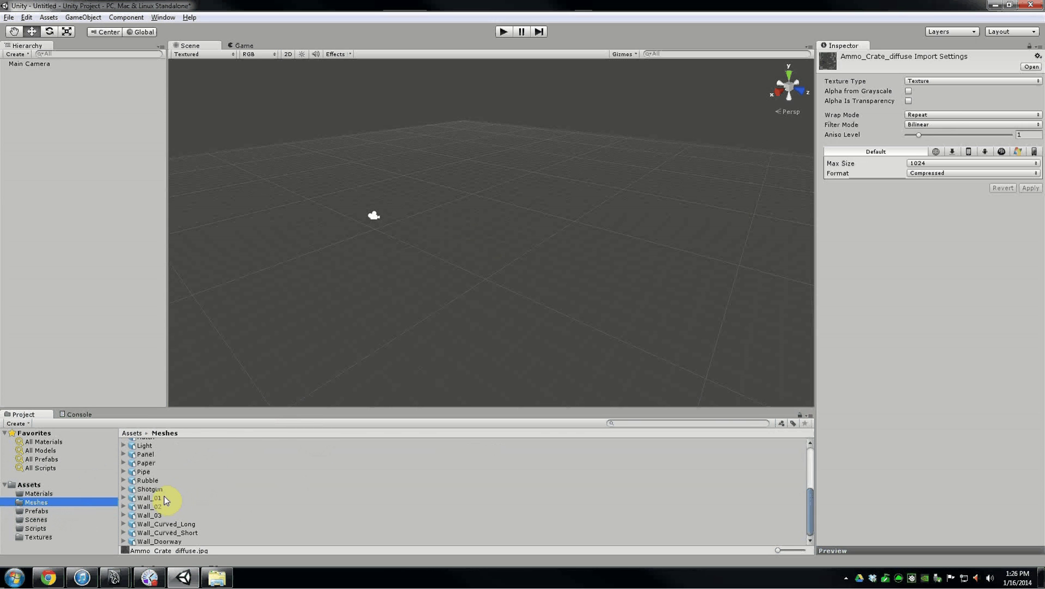
scroll(174, 487, up, 5)
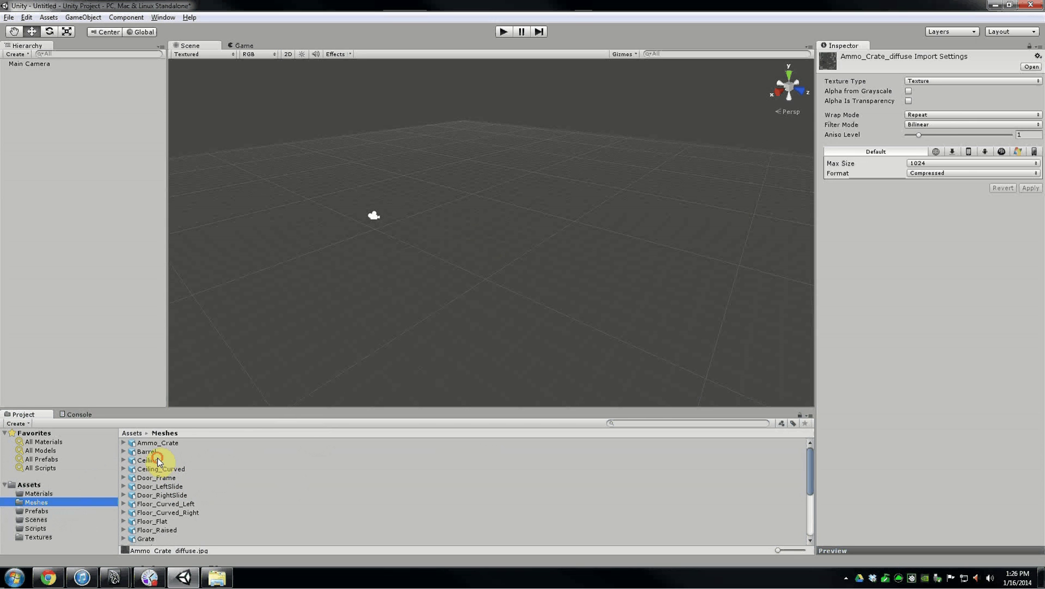
click(162, 462)
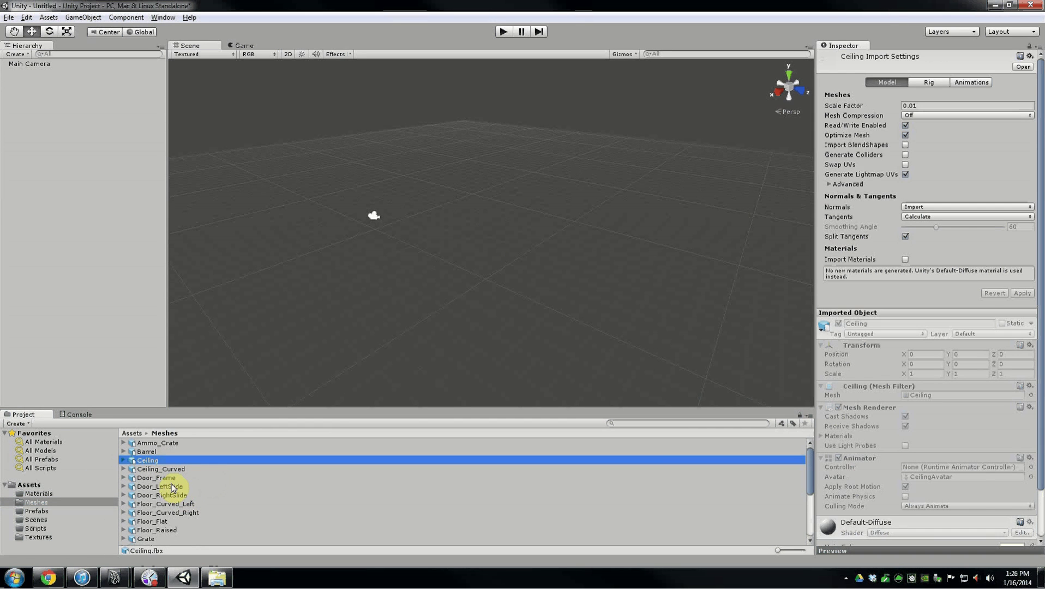
scroll(188, 499, down, 5)
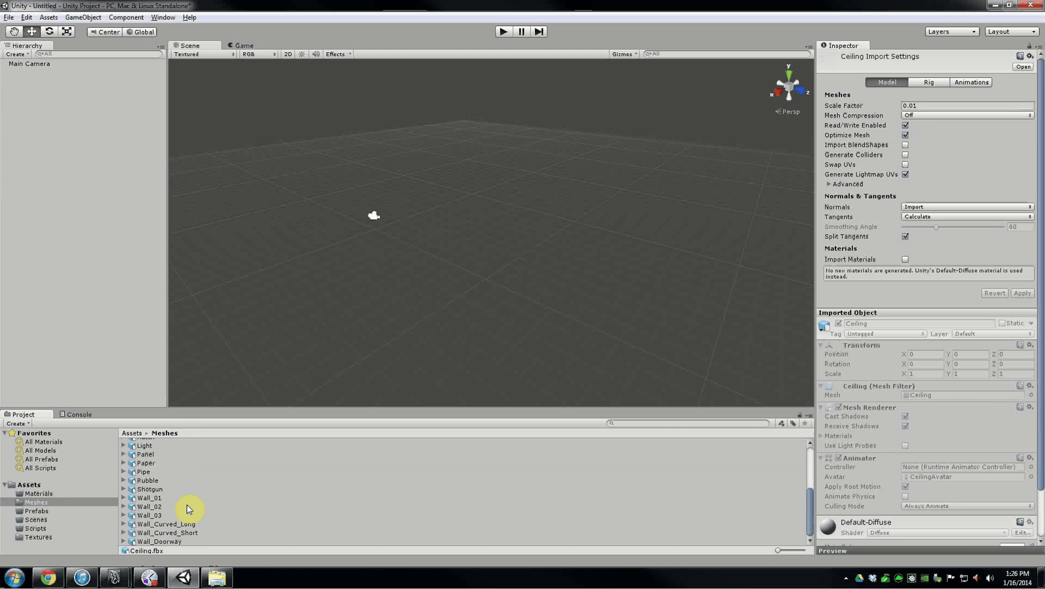
ctrl+click(154, 498)
ctrl+click(178, 515)
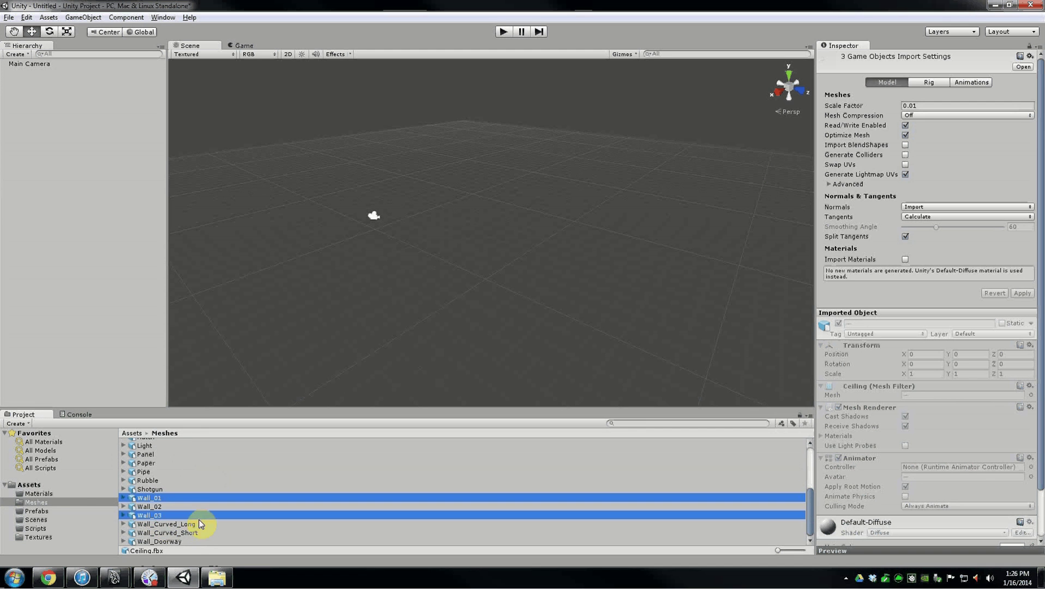
scroll(181, 513, up, 4)
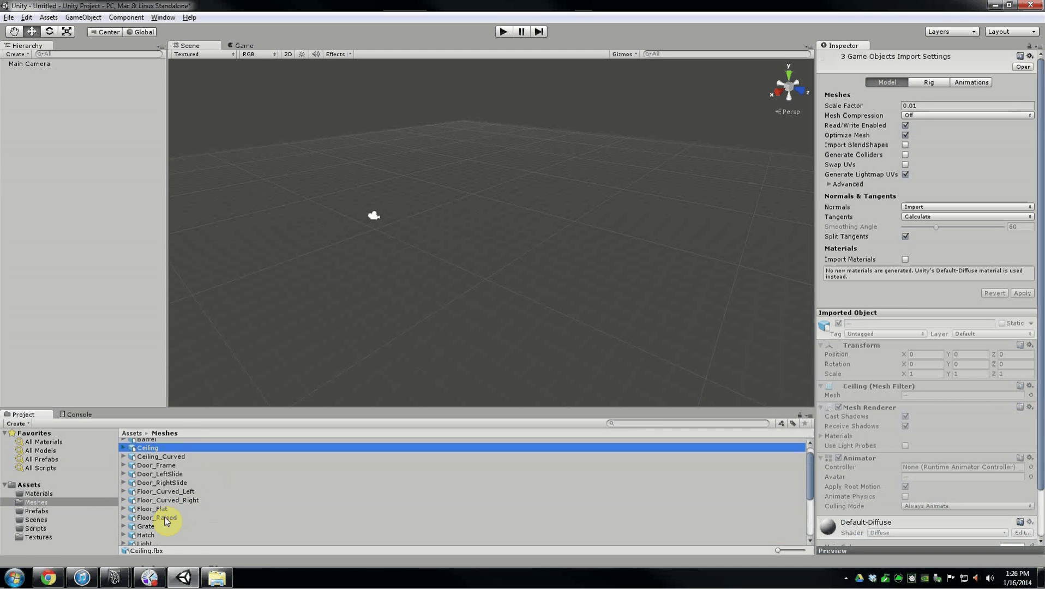
ctrl+click(202, 516)
scroll(209, 508, down, 4)
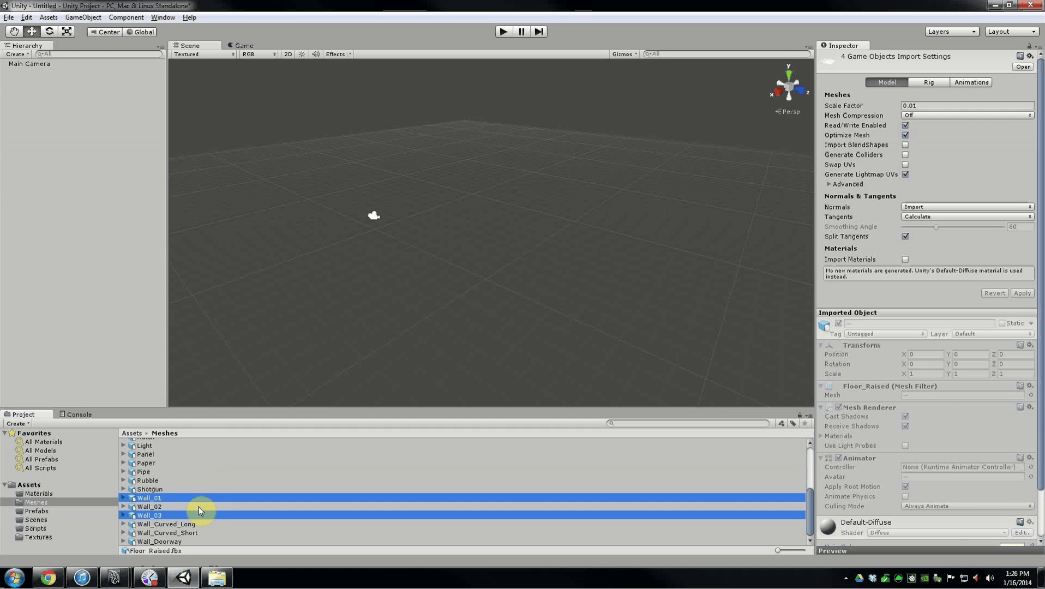
scroll(186, 494, up, 4)
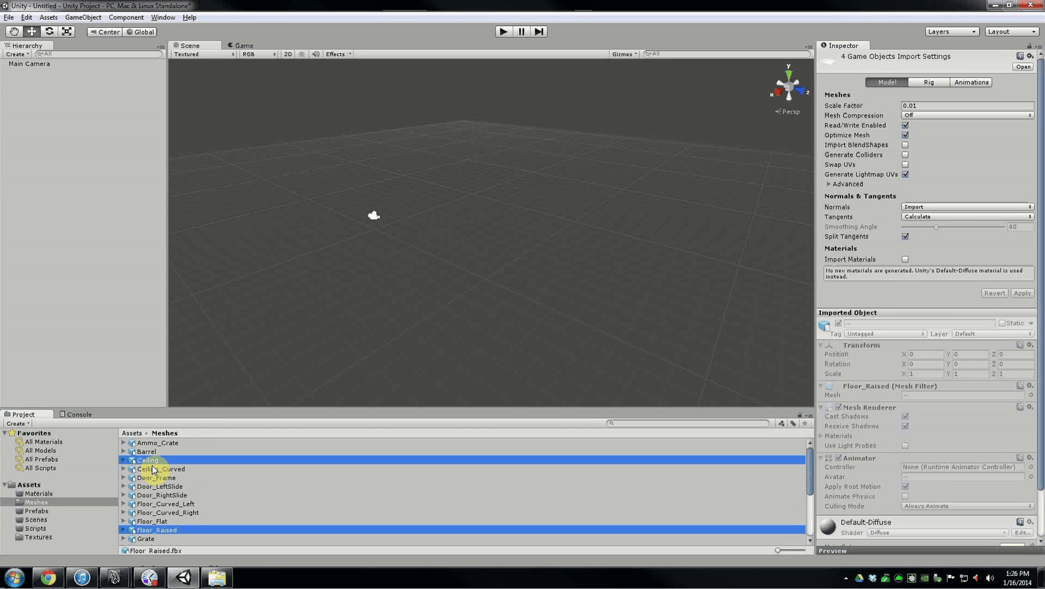
Drop Ceiling, Floor_Raised, Wall_01 and Wall_03 into the scene at position zero, then pick Wall_03
drag(153, 465, 30, 109)
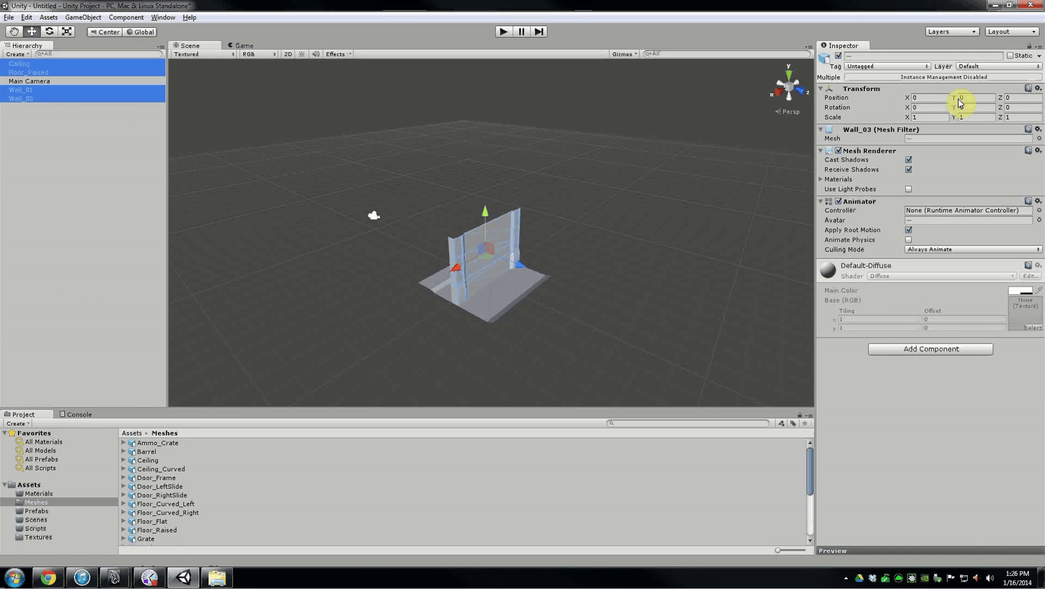
alt+drag(488, 270, 475, 243)
click(922, 97)
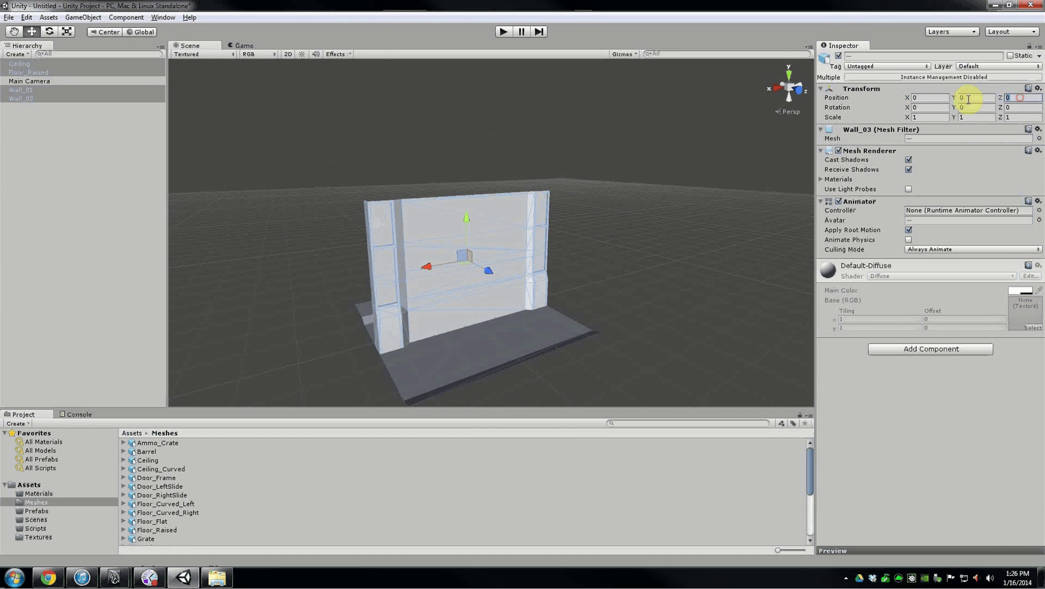
alt+drag(385, 283, 478, 282)
click(595, 335)
alt+drag(596, 335, 447, 221)
click(443, 227)
Vertex-snap Wall_01's corner onto the floor's near-right corner
click(19, 97)
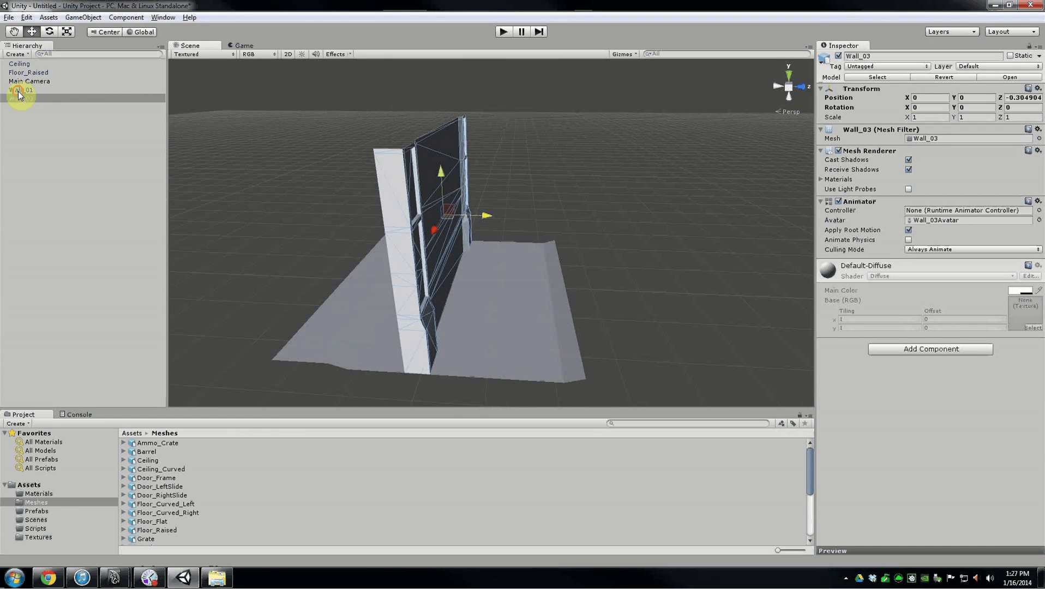
click(20, 90)
alt+drag(553, 231, 502, 256)
drag(553, 225, 592, 215)
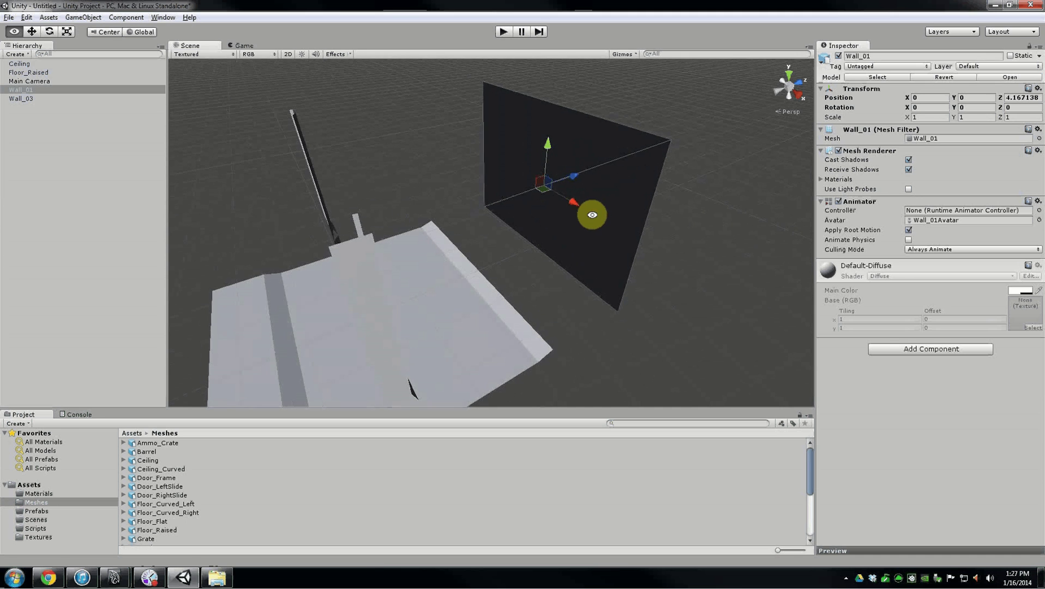
key(v)
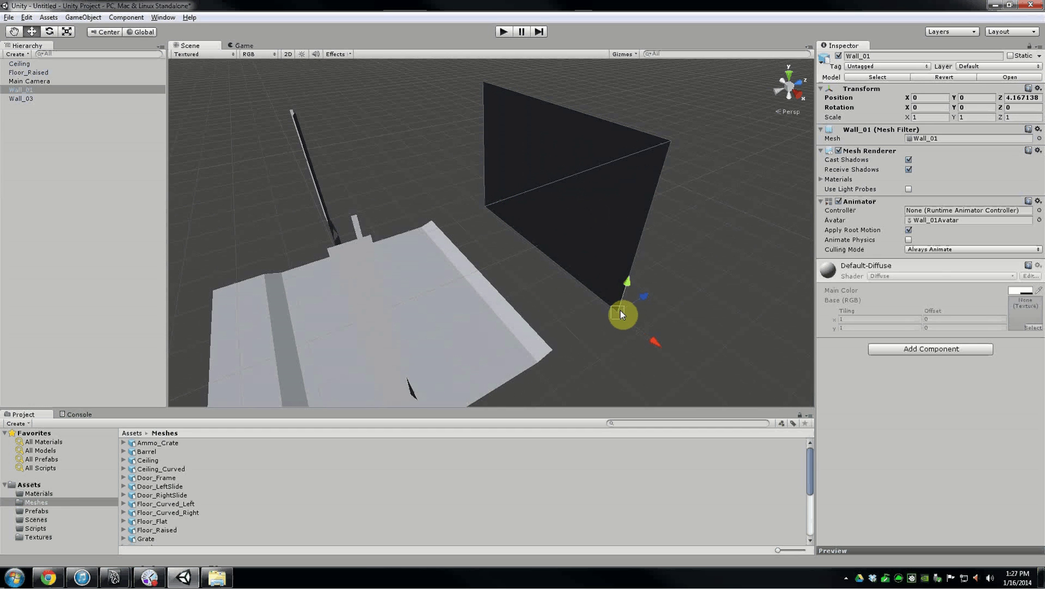
drag(619, 311, 233, 296)
drag(301, 270, 559, 345)
Move Wall_03 along Z to stand beside the floor edge
alt+drag(669, 350, 407, 219)
click(483, 275)
alt+drag(407, 219, 493, 271)
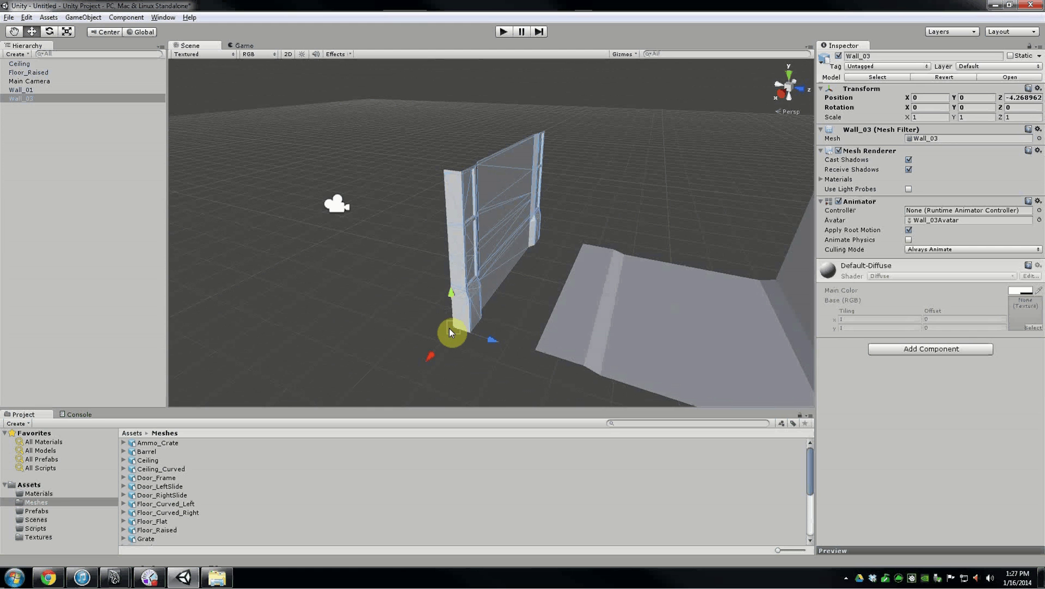
drag(449, 329, 656, 296)
Vertex-snap the Ceiling down onto the wall tops at Y 3.432888
click(693, 228)
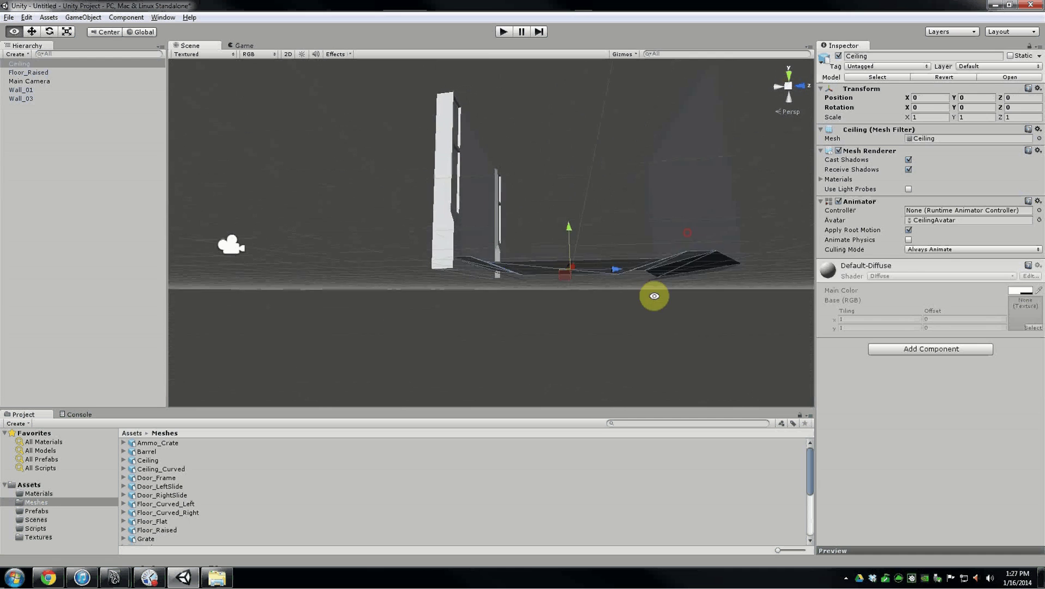
click(32, 66)
click(24, 131)
click(22, 64)
alt+drag(516, 238, 480, 155)
key(v)
drag(595, 150, 604, 241)
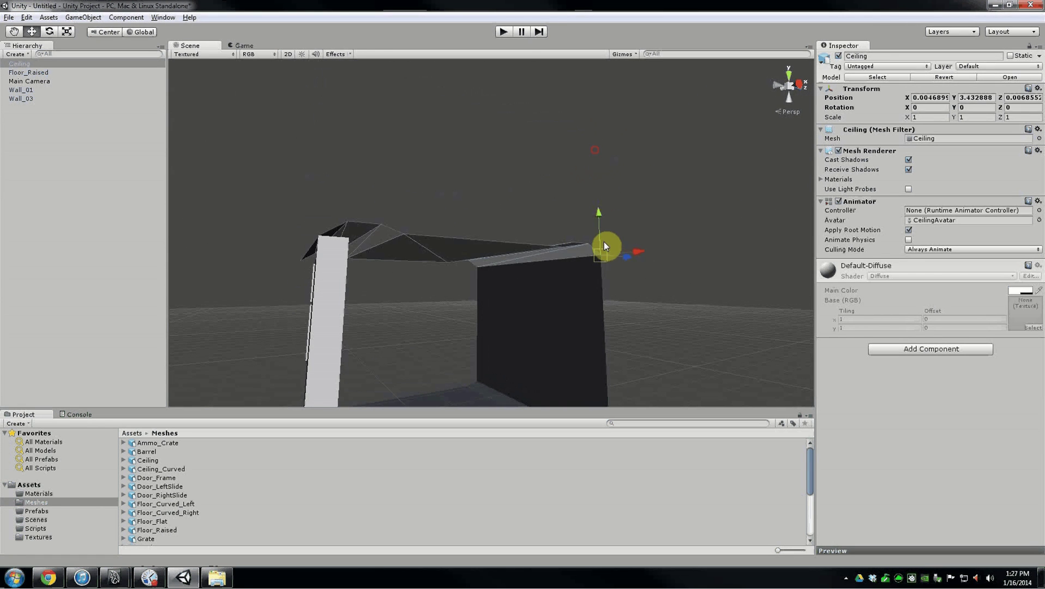